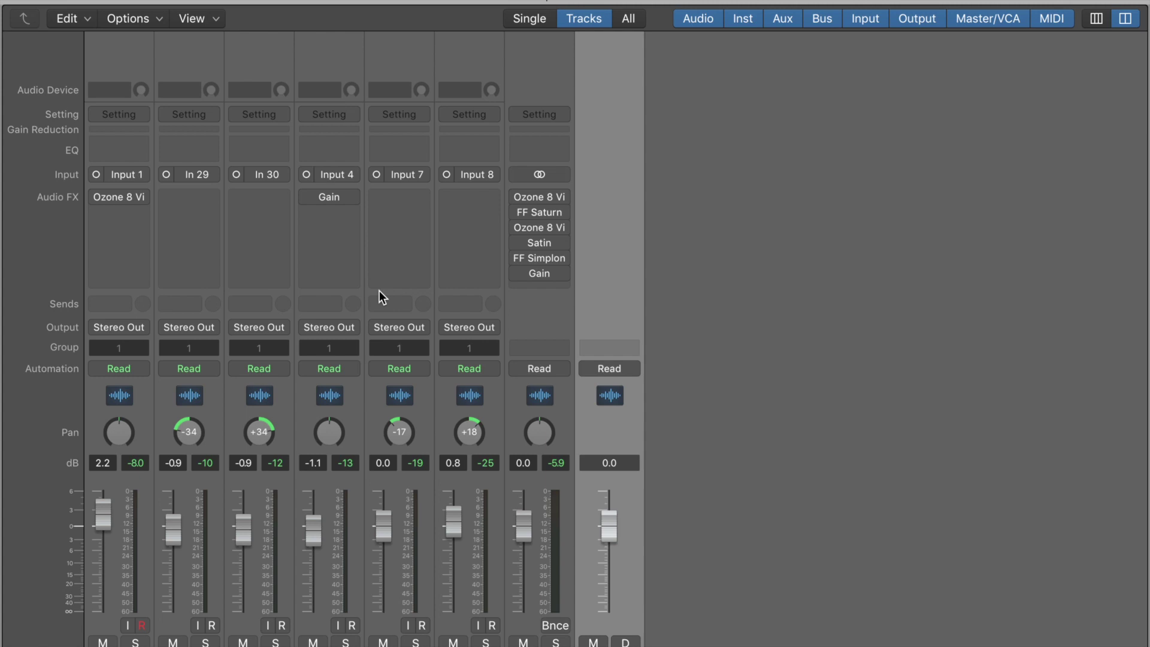
Play the full mix, and solo the Input 1 channel to listen to it alone.
key(space)
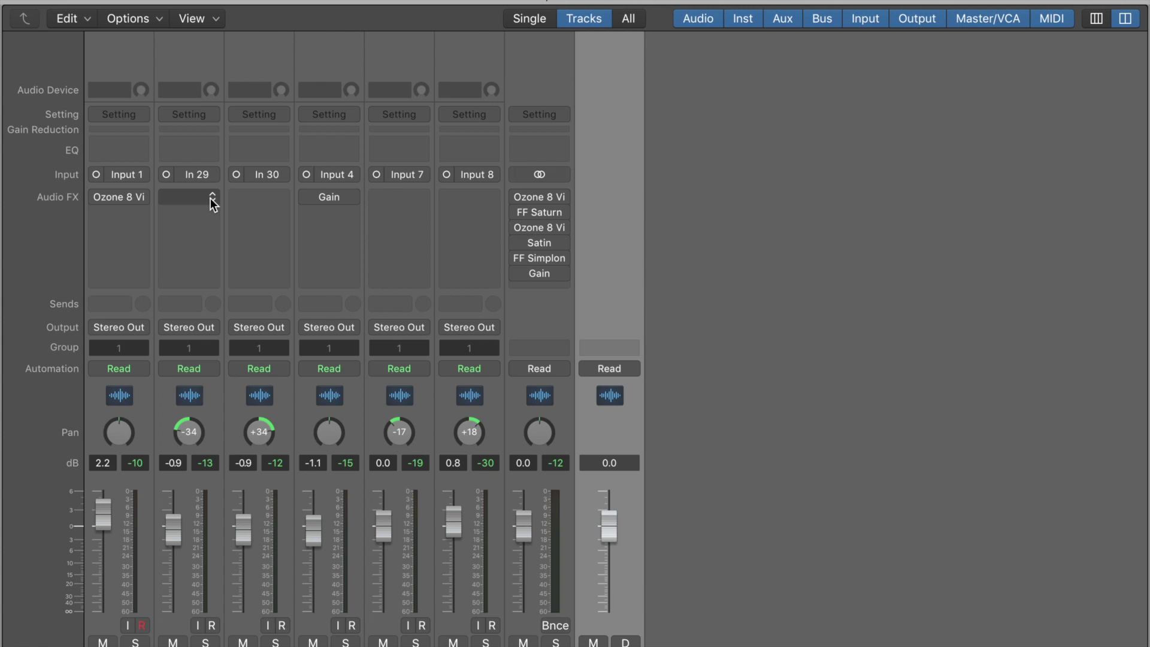
mouse_move(143, 198)
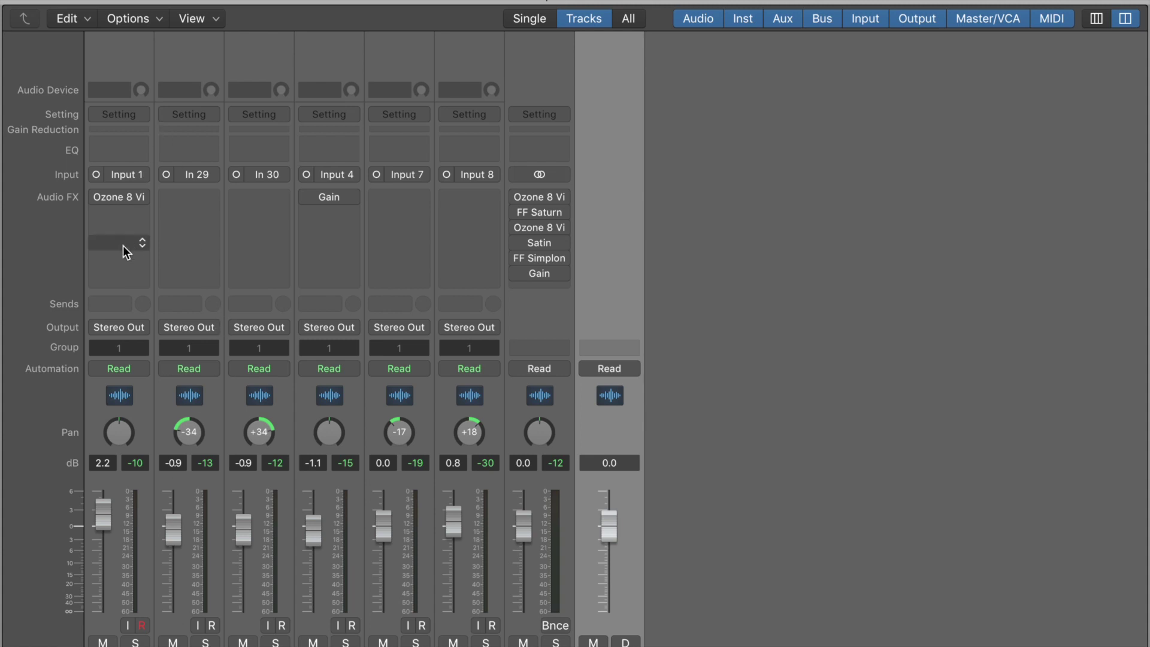
click(136, 641)
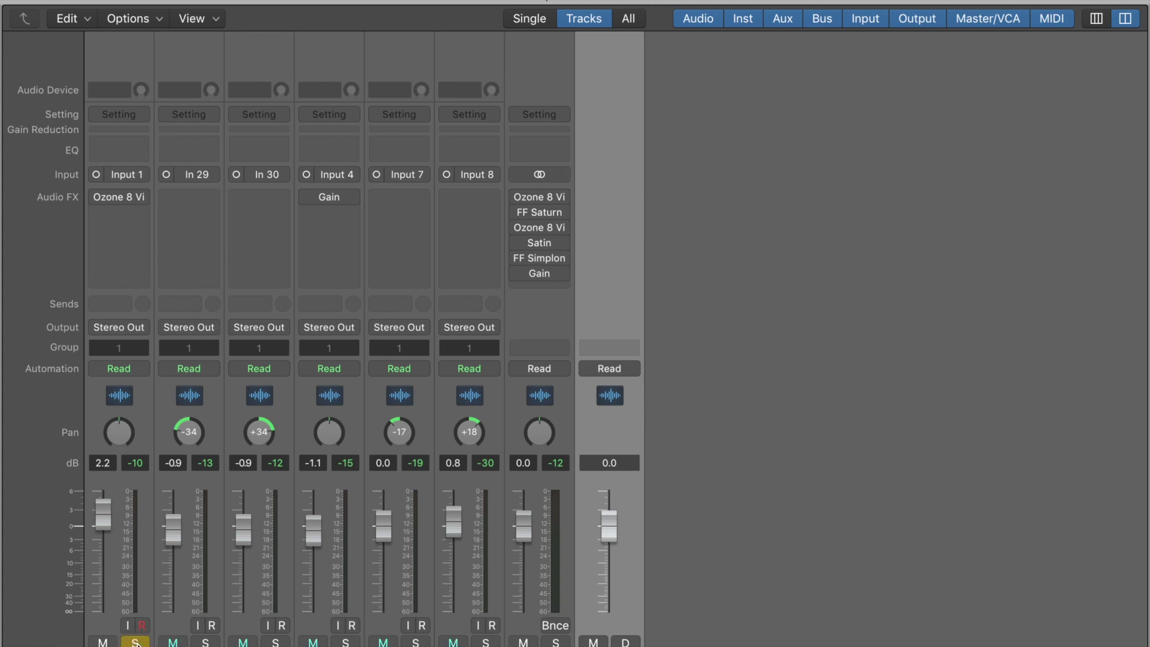
key(space)
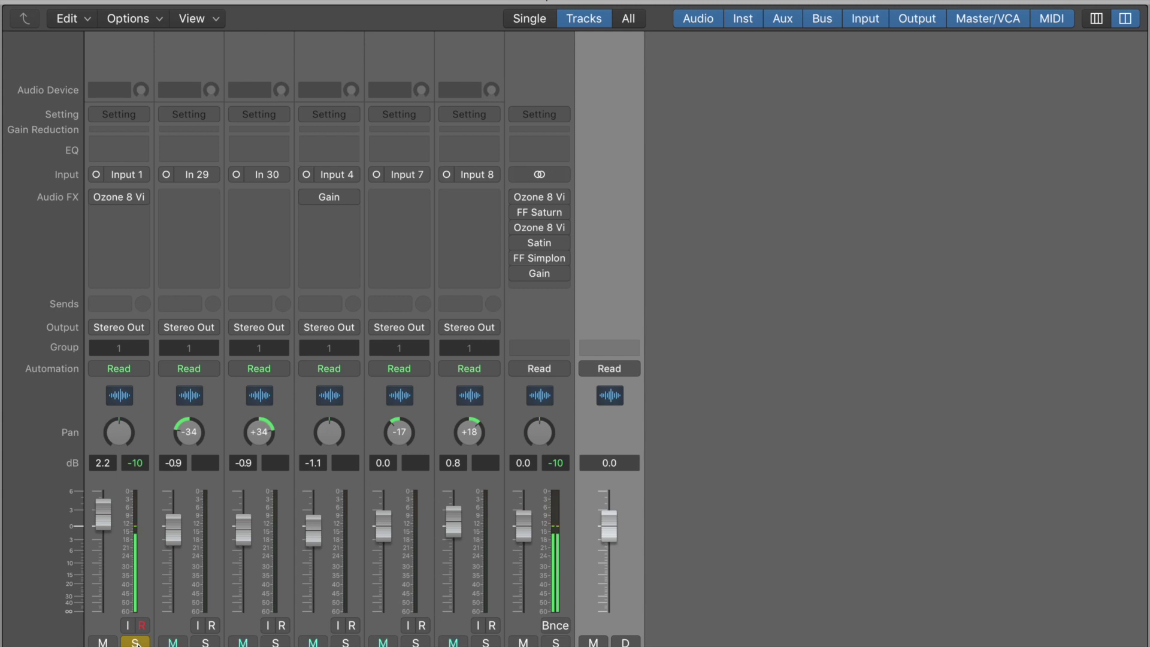
key(space)
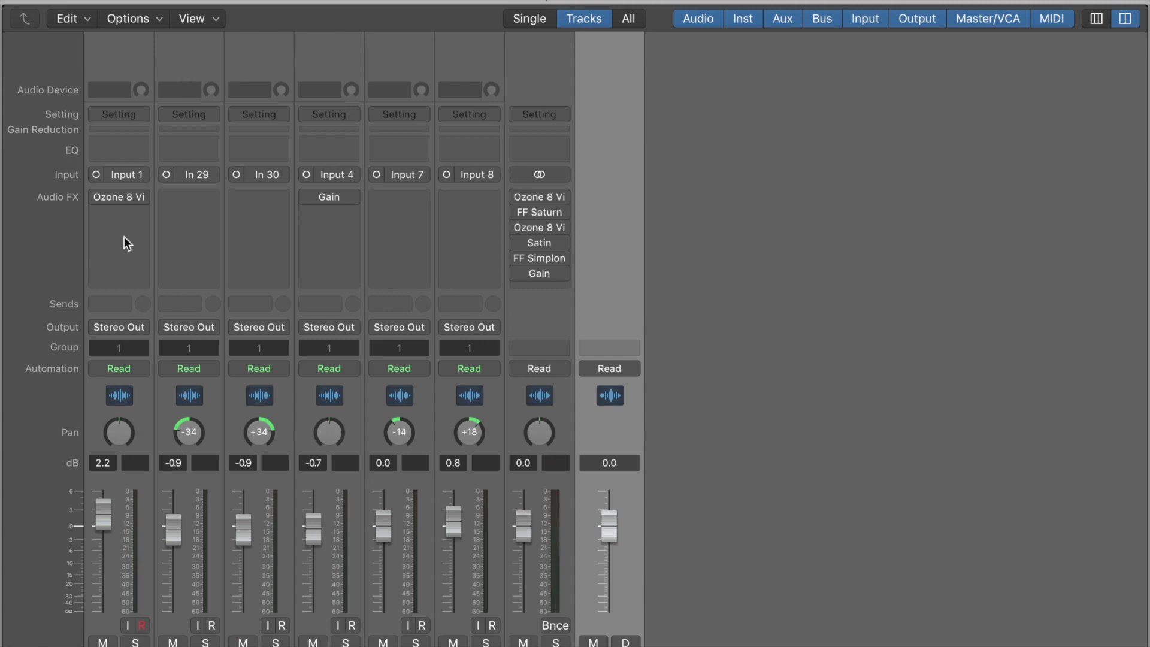
Open Ozone 8 Vintage Tape on the Input 1 channel and compare its sound bypassed and active during playback.
key(s)
click(122, 198)
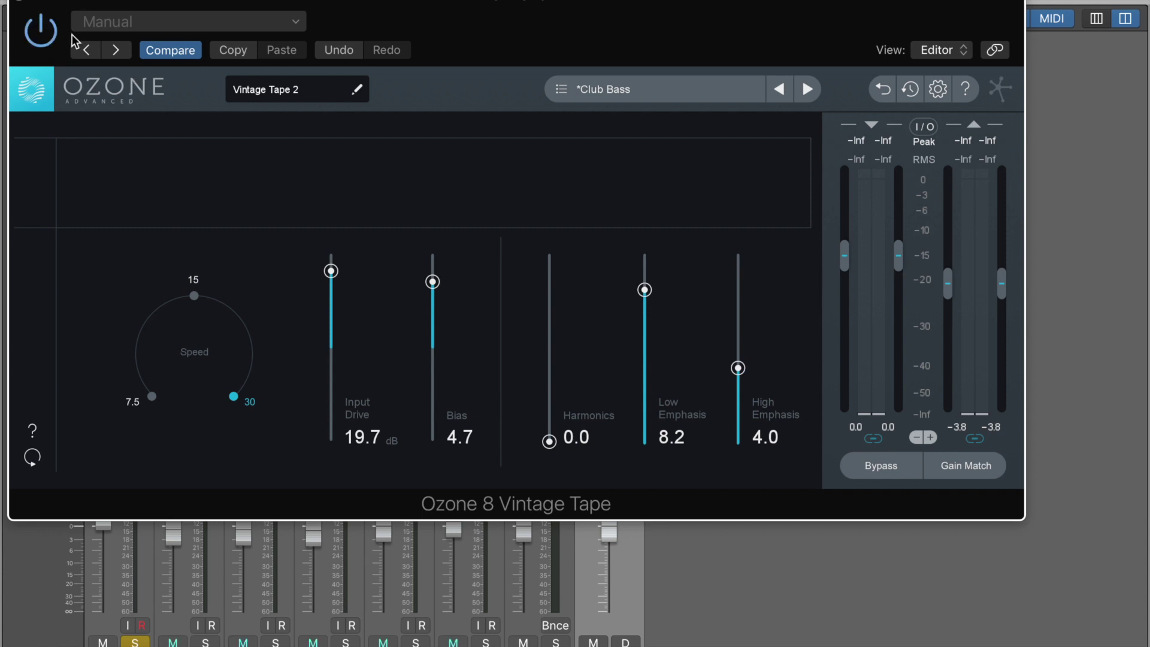
click(869, 467)
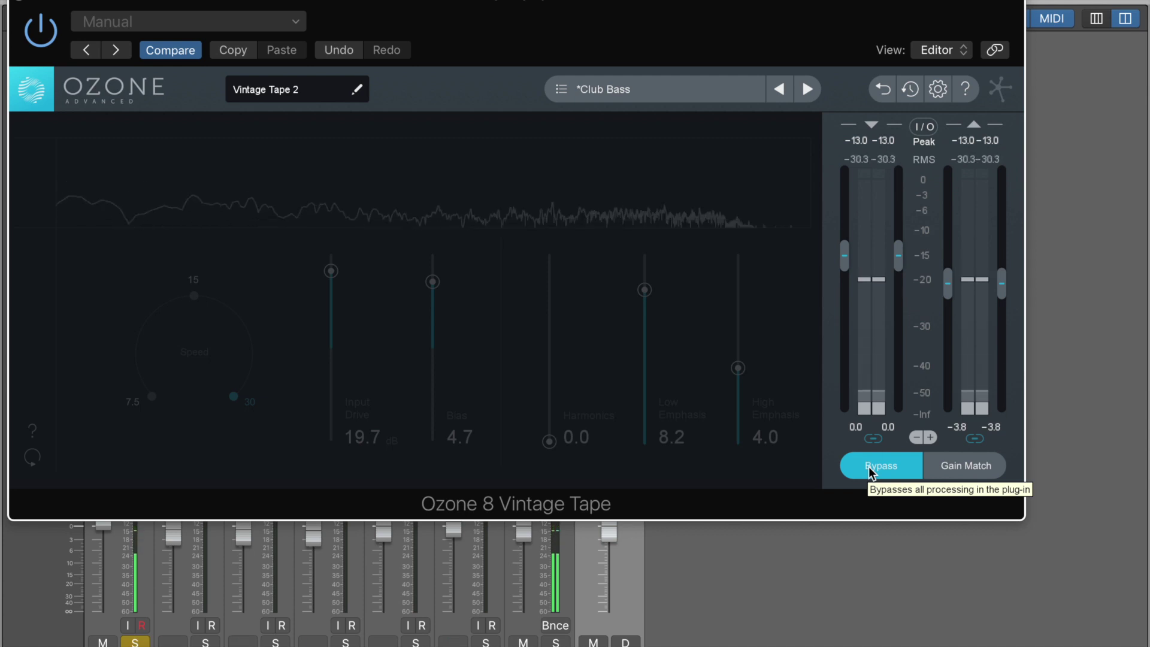
click(870, 471)
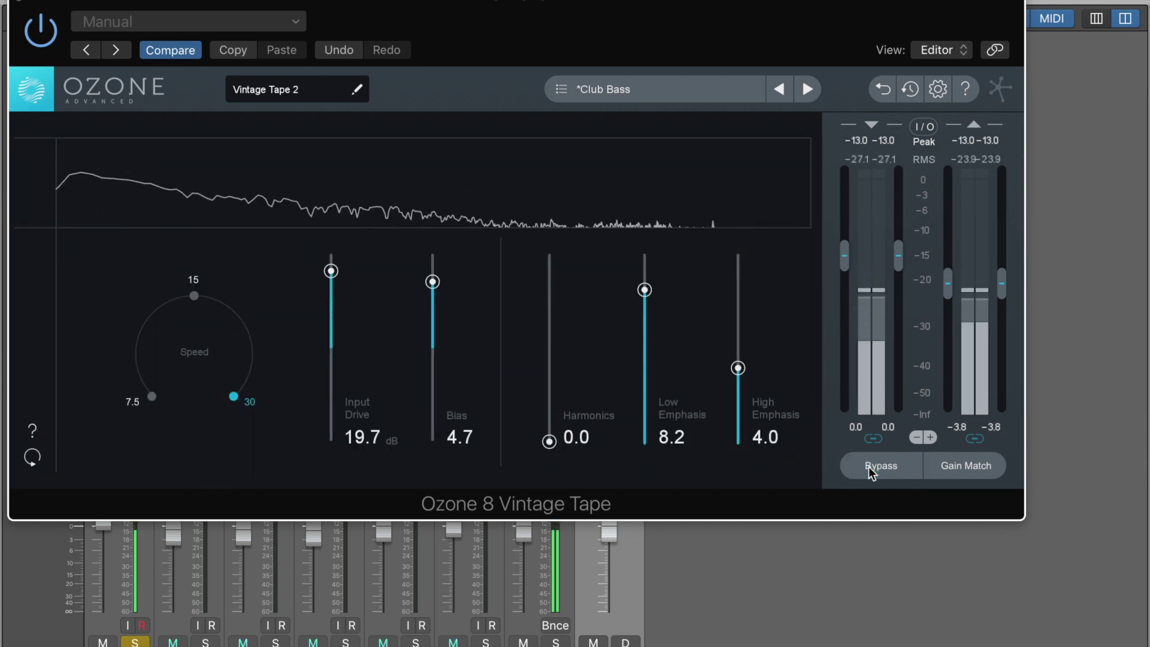
click(872, 472)
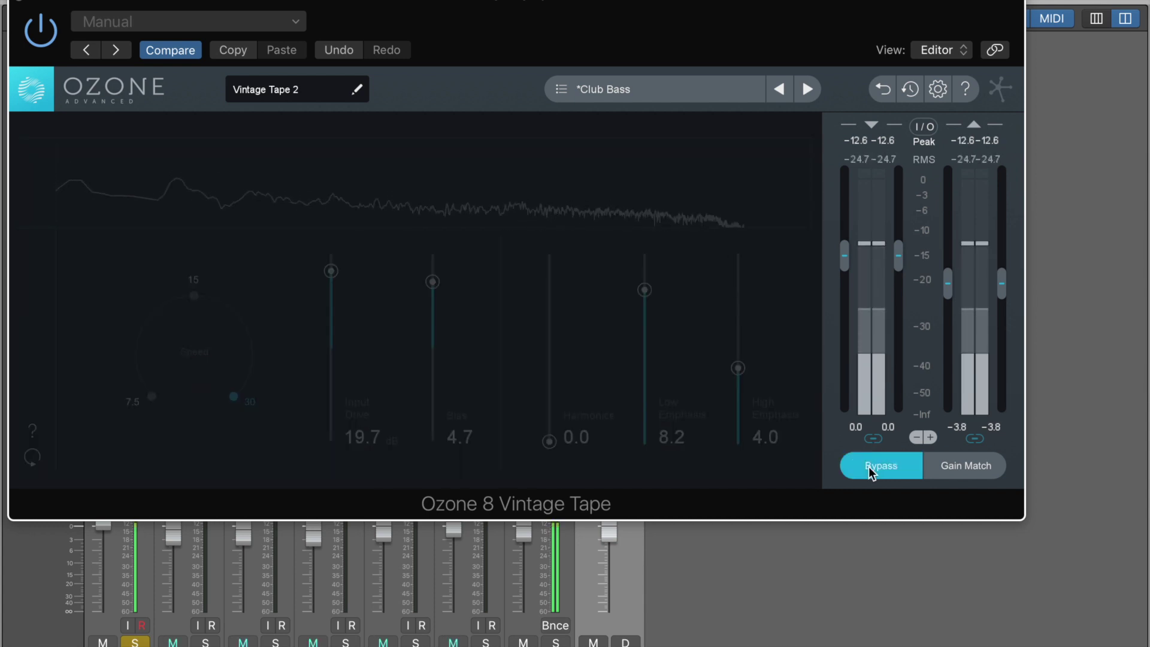
click(872, 472)
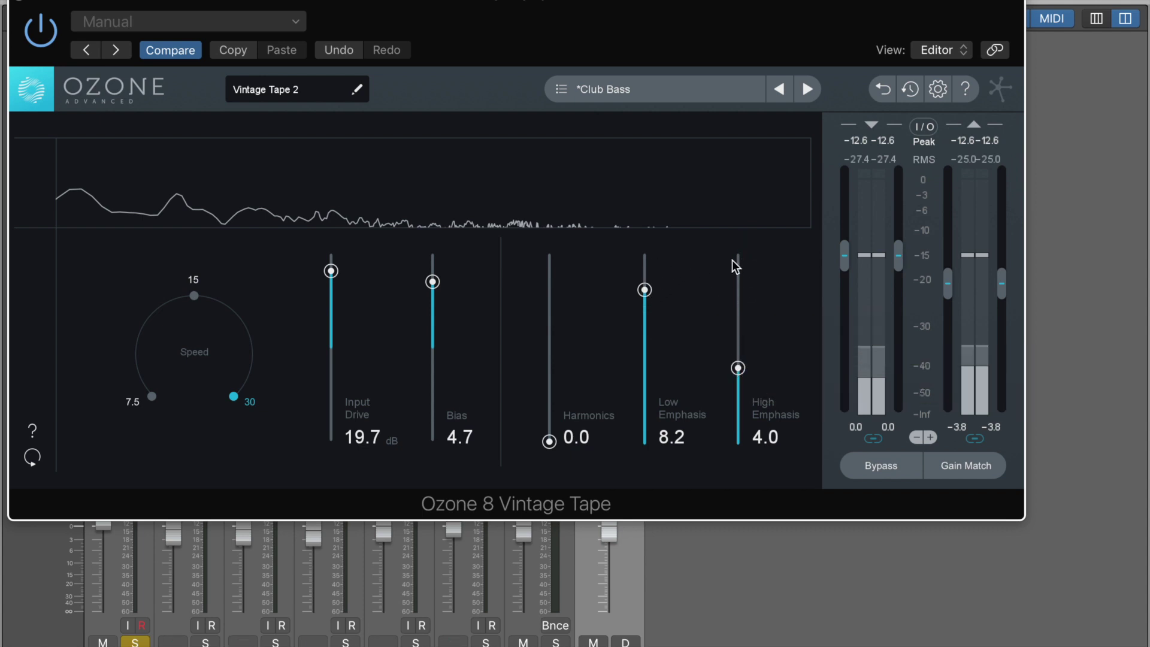
Push the Vintage Tape's Input Drive to 30.0 dB and its Bias to 9.7.
click(331, 271)
drag(333, 276, 332, 257)
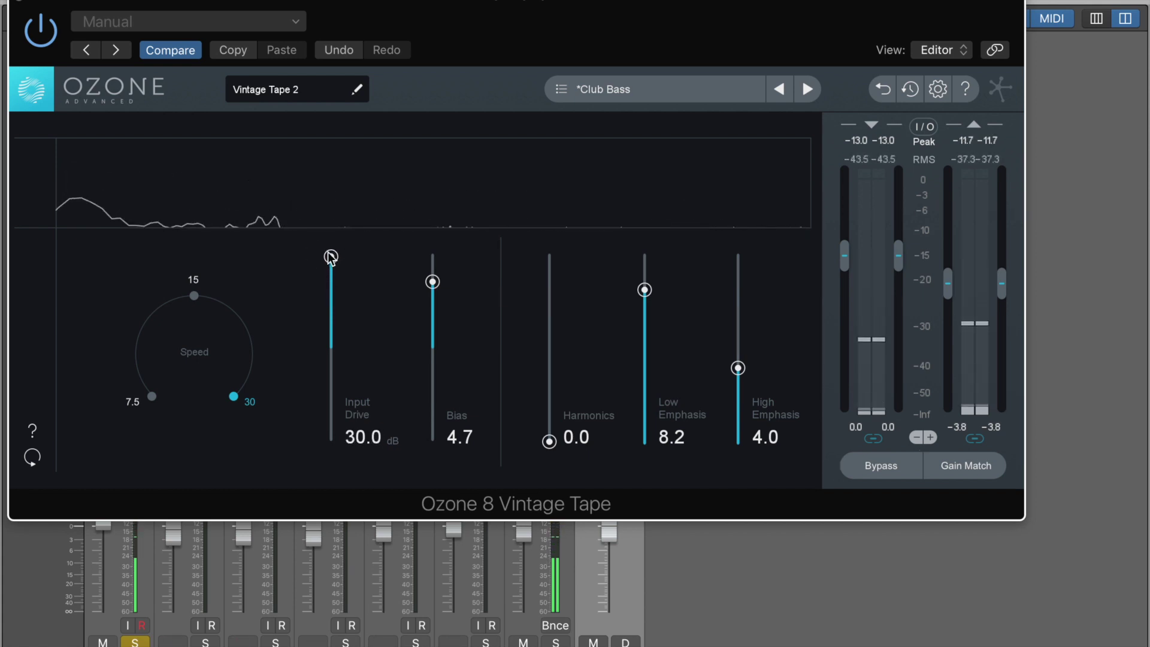
drag(433, 282, 412, 259)
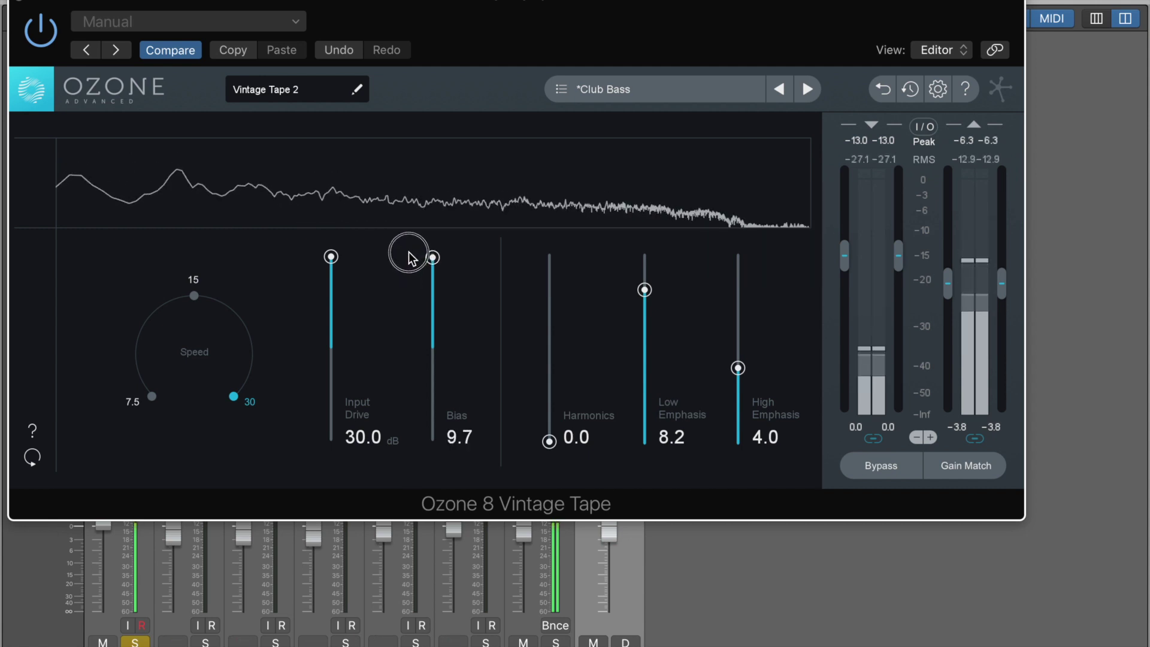
Set the Vintage Tape's Bias to 6.1, Input Drive to 20.3 dB and Low Emphasis to 8.6, and close the plug-in.
drag(409, 251, 412, 267)
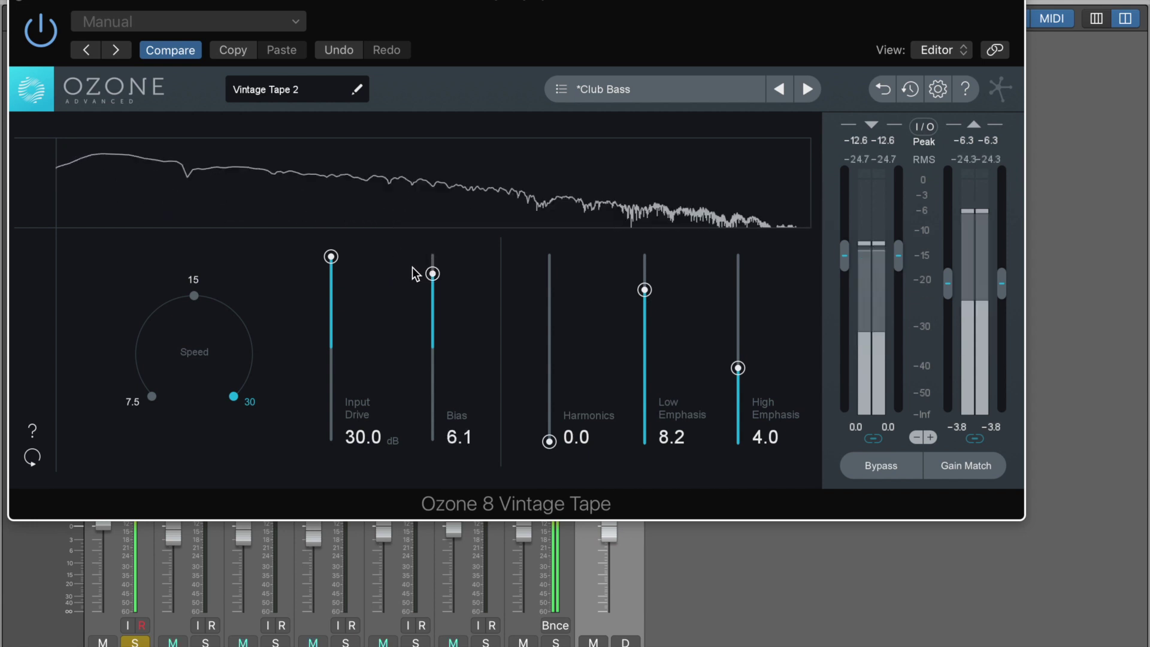
drag(330, 256, 331, 270)
mouse_move(646, 296)
mouse_down()
mouse_move(630, 250)
mouse_move(623, 510)
mouse_move(639, 295)
mouse_move(629, 286)
mouse_up()
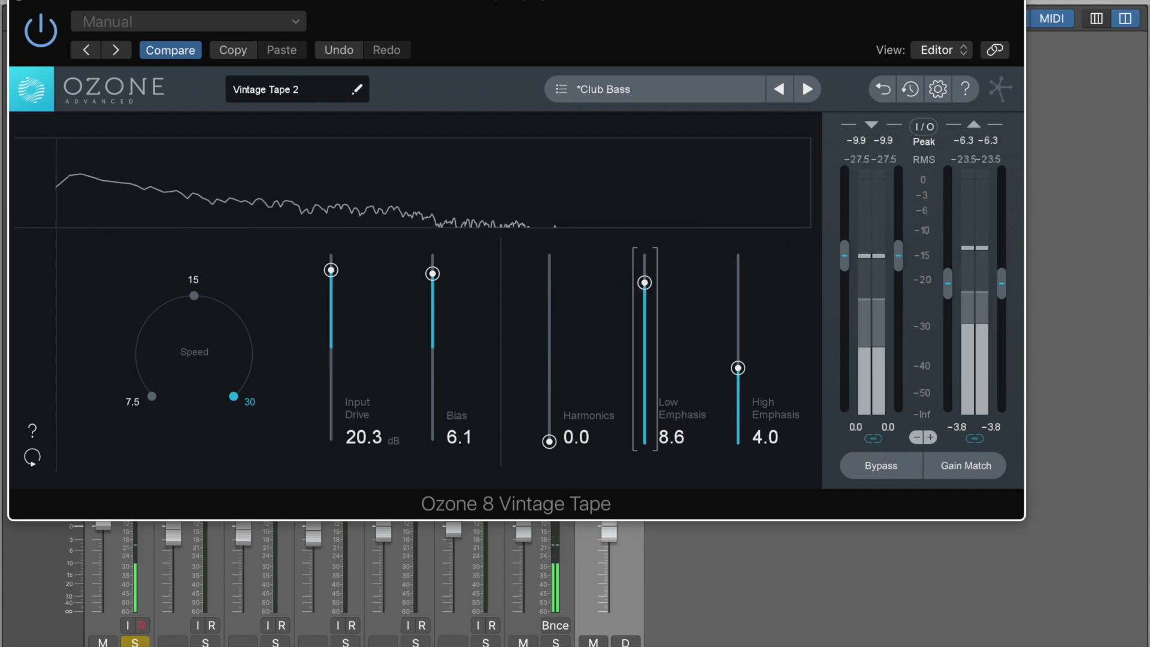
click(23, 6)
Remove the solo from Input 1, and play the In 29 and In 30 channels soloed together.
mouse_move(94, 204)
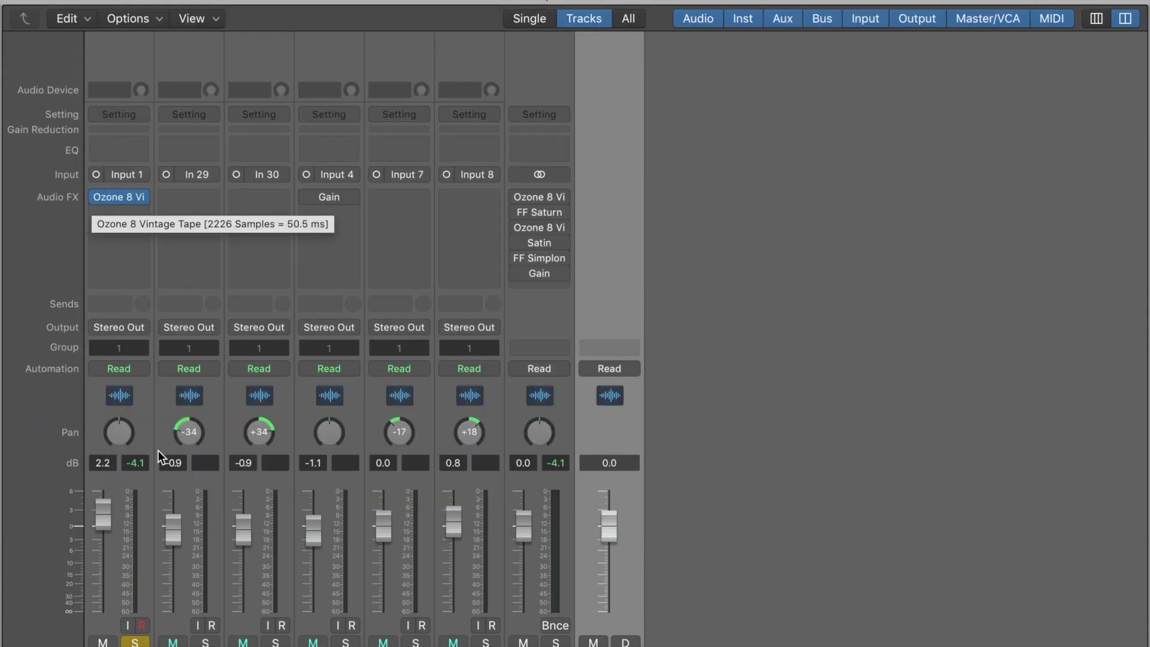
click(136, 639)
click(205, 641)
click(276, 641)
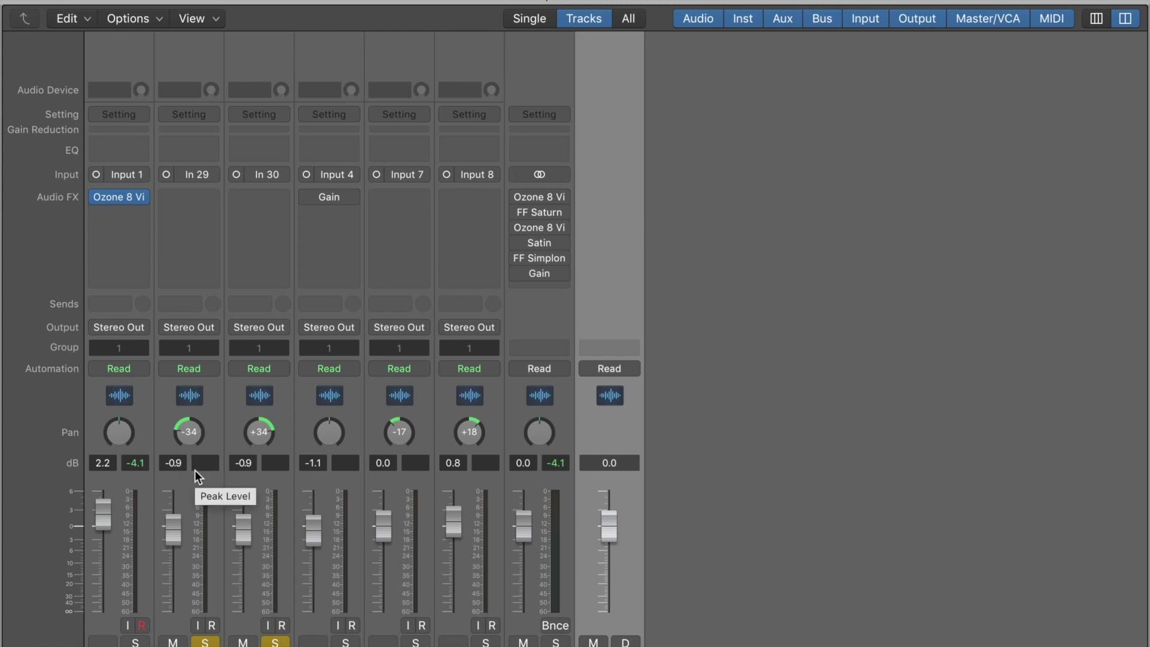
key(space)
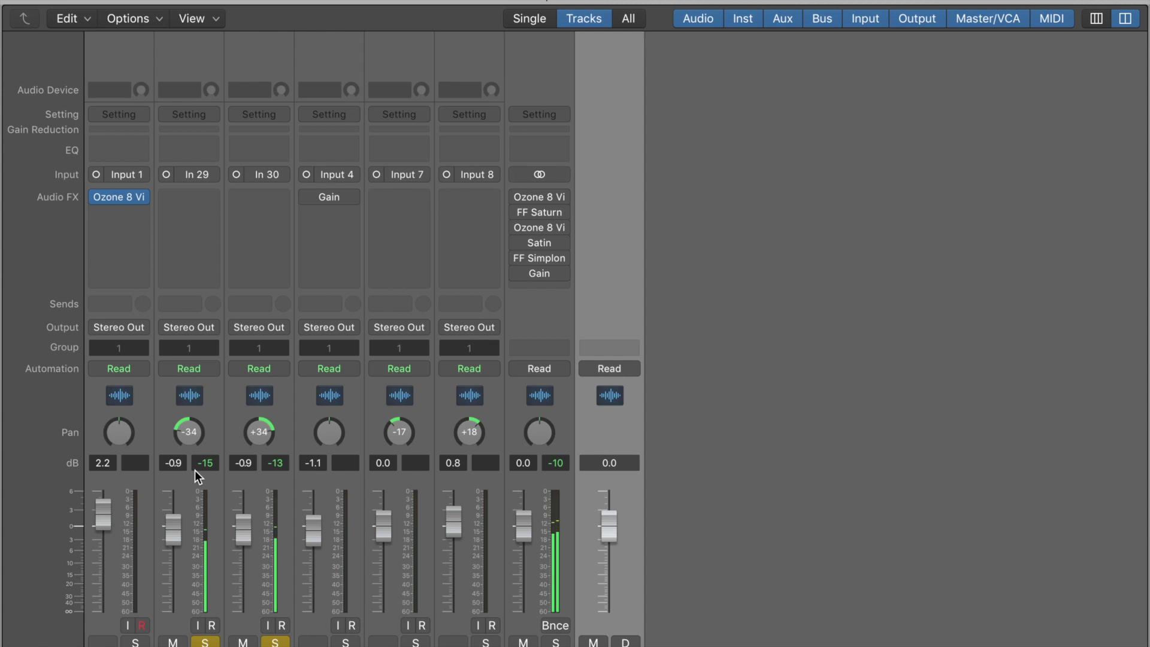
Listen to the Input 4 channel soloed instead of In 29 and In 30, and clear its solo.
click(205, 642)
click(275, 642)
click(346, 642)
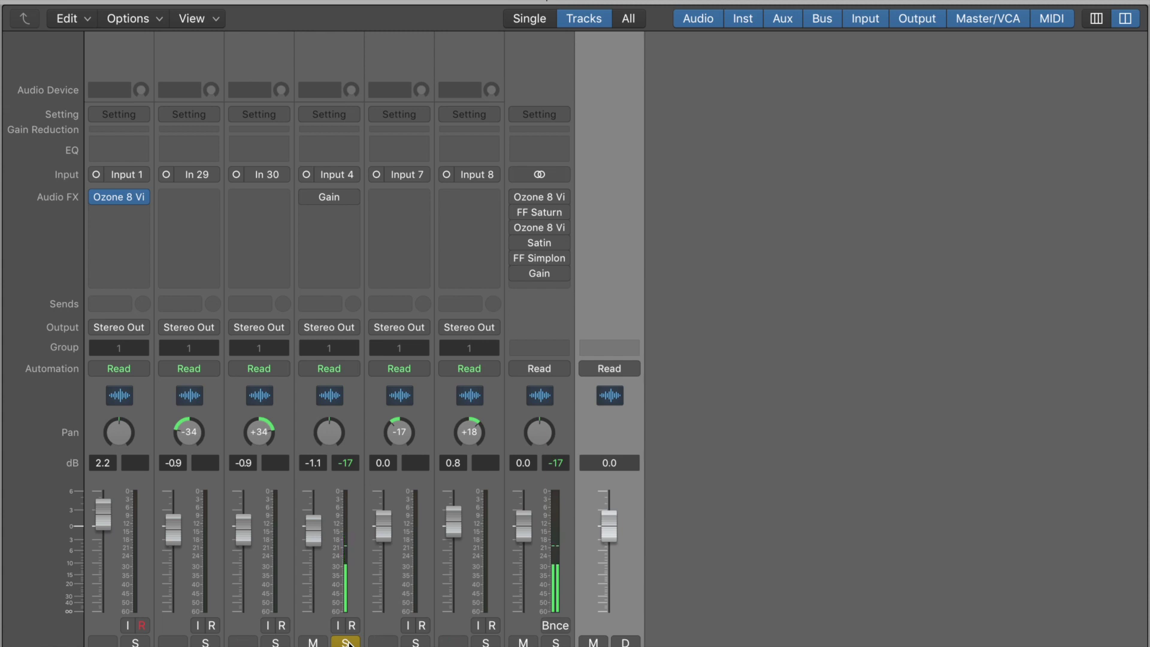
click(346, 641)
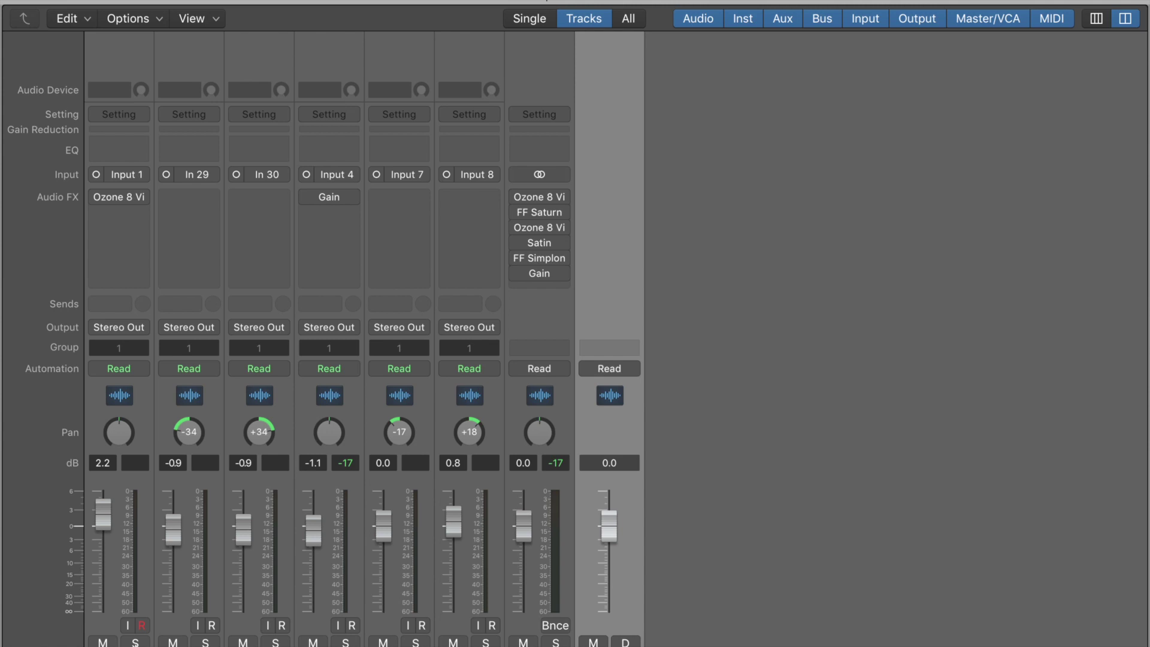
Solo the In 29 and In 30 channels together again.
key(s)
key(s)
click(205, 642)
click(275, 642)
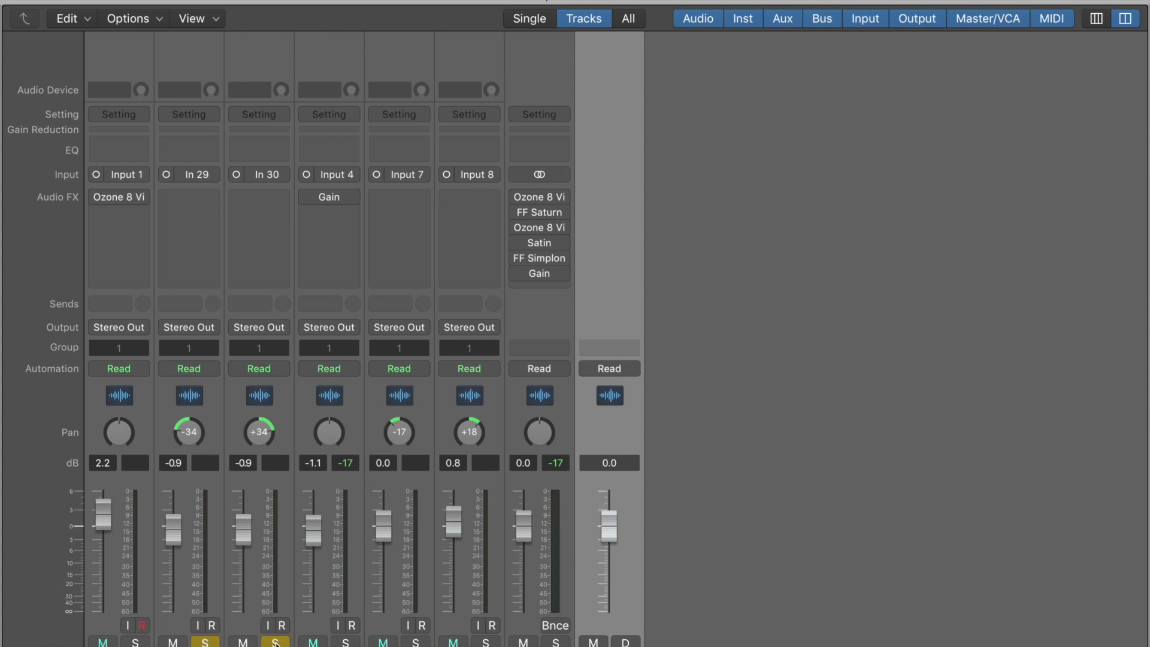
Open the Gain plug-in on the Stereo Out channel, switch Mono off and back on, and close it.
mouse_move(547, 277)
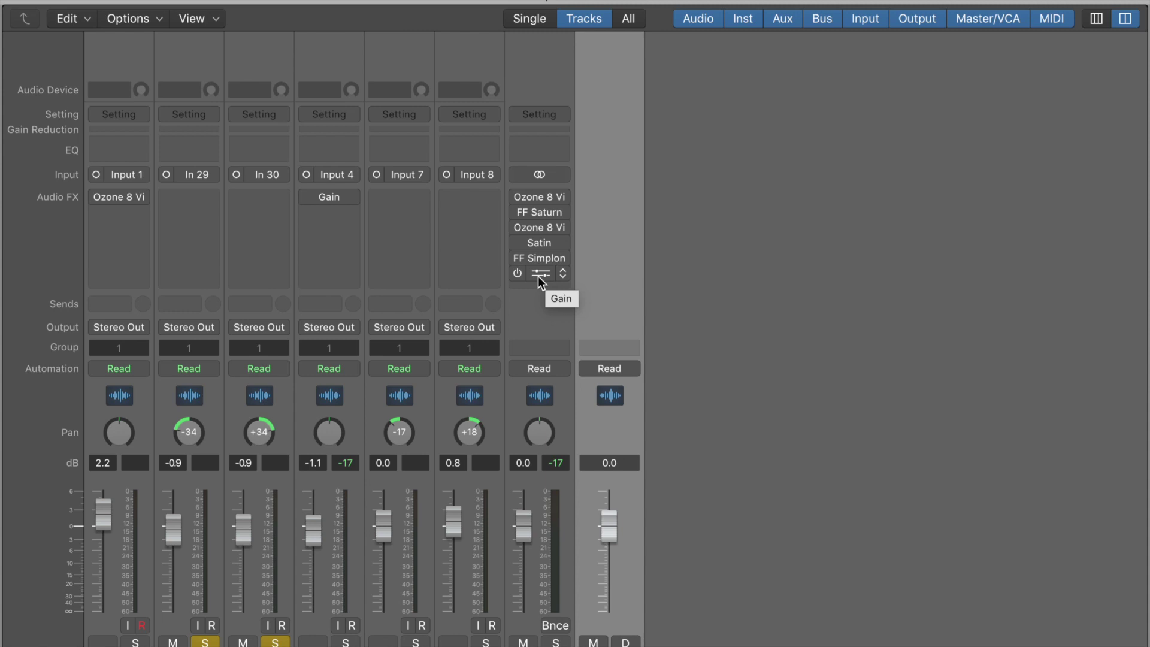
click(542, 276)
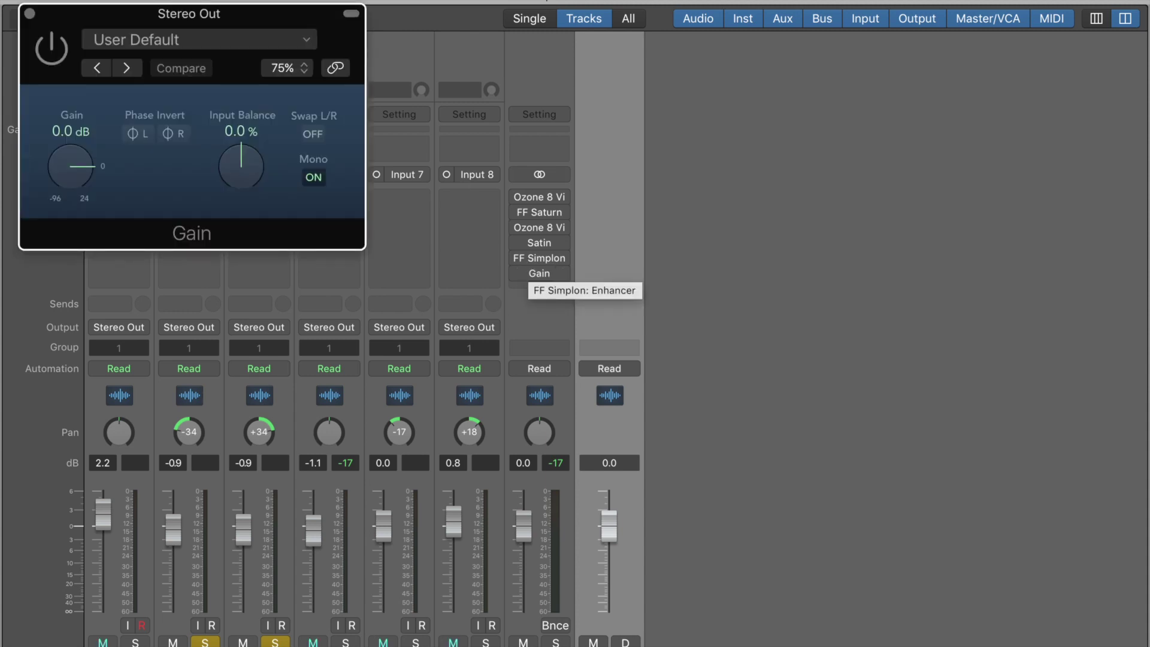
click(316, 178)
click(317, 178)
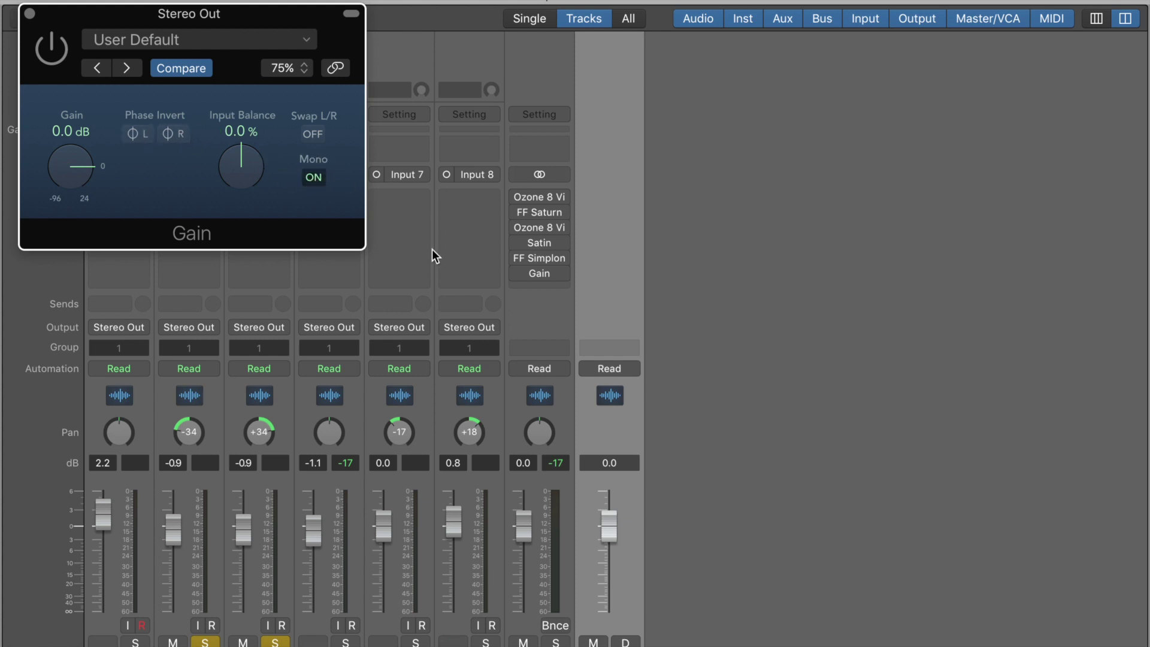
click(30, 13)
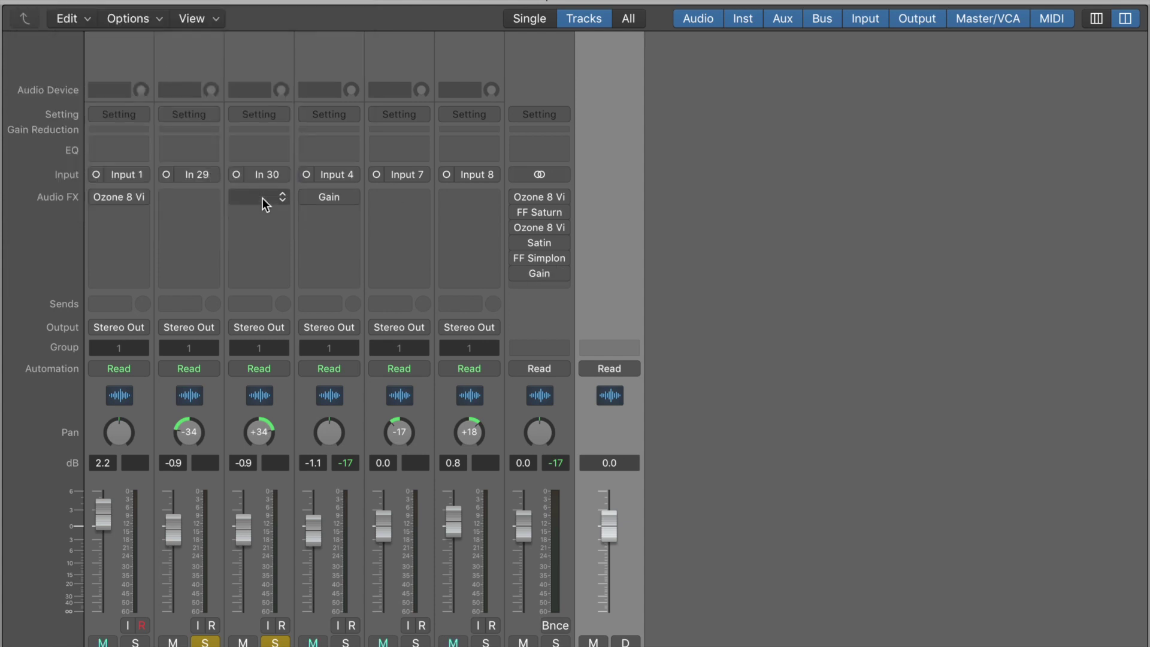
Add the Input 4 snare channel to the solo and raise its fader to 6.0 dB.
mouse_move(309, 229)
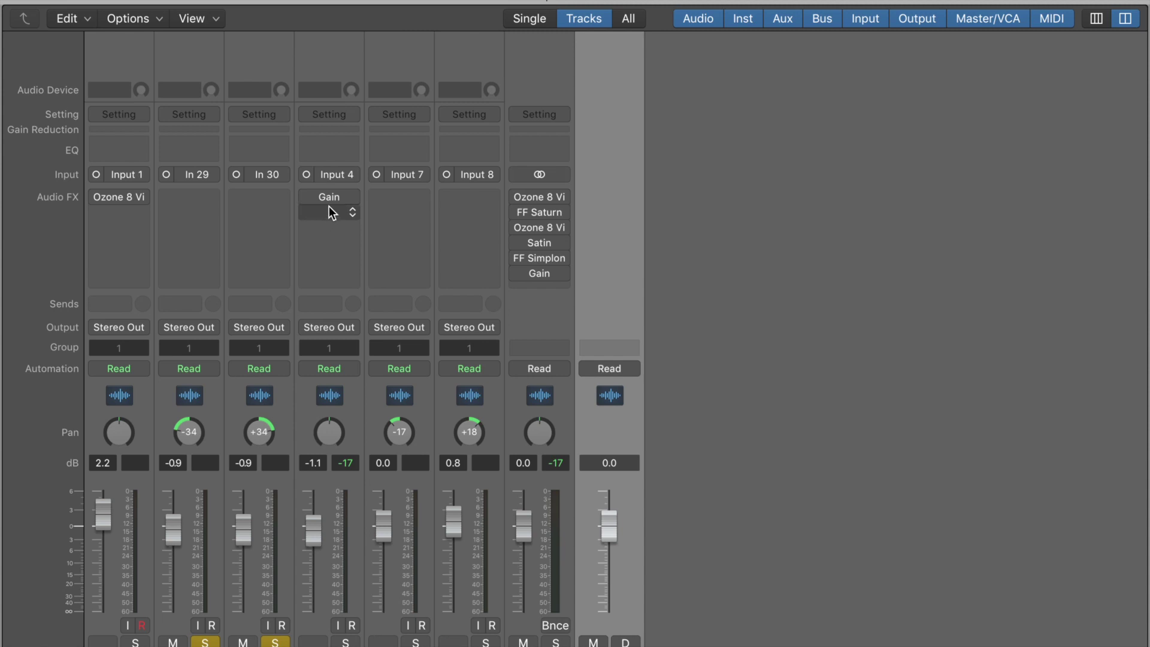
click(345, 641)
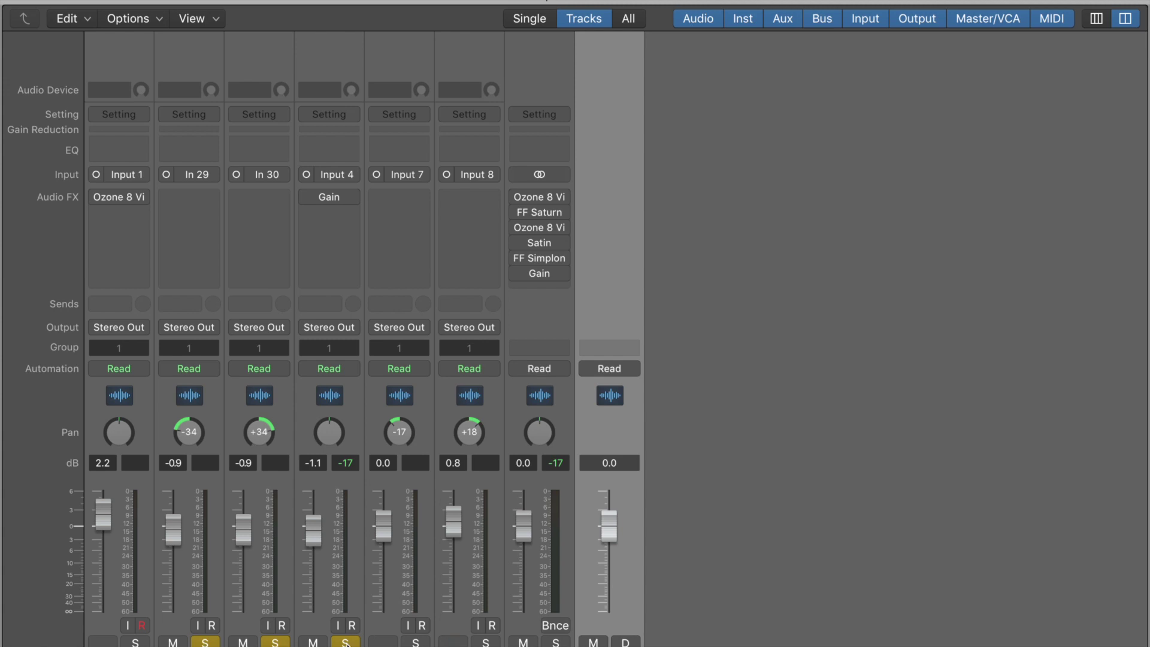
drag(313, 528, 316, 446)
Open the snare channel's Gain plug-in and compare Phase Invert on and off against In 29 and In 30.
click(329, 197)
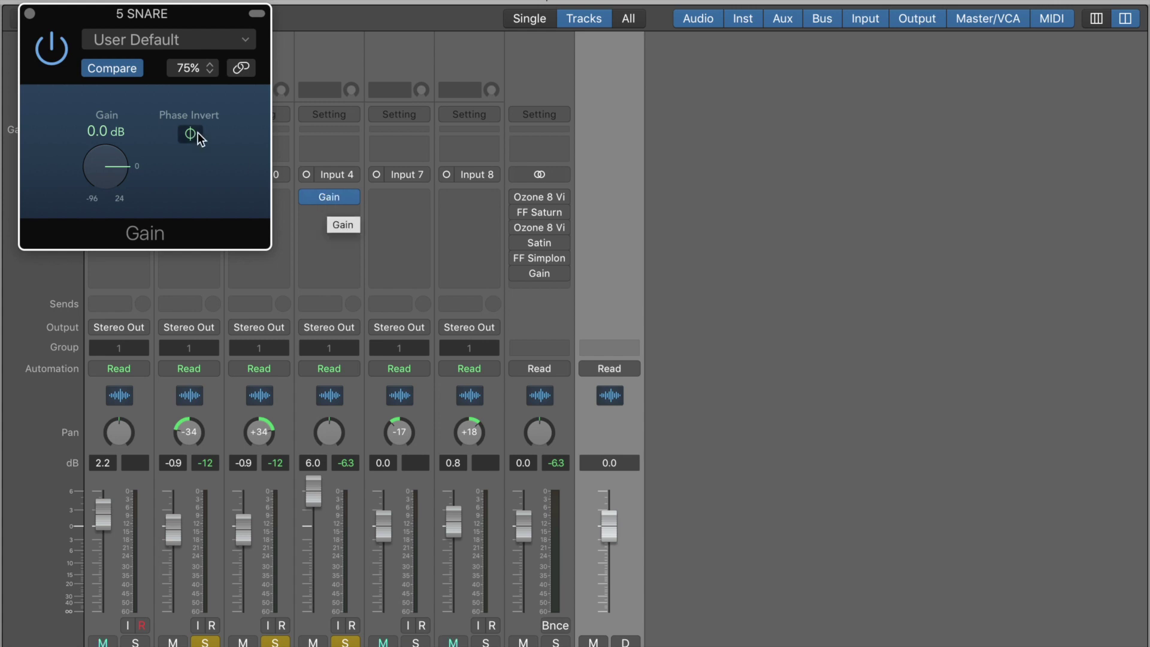
mouse_move(331, 192)
click(191, 135)
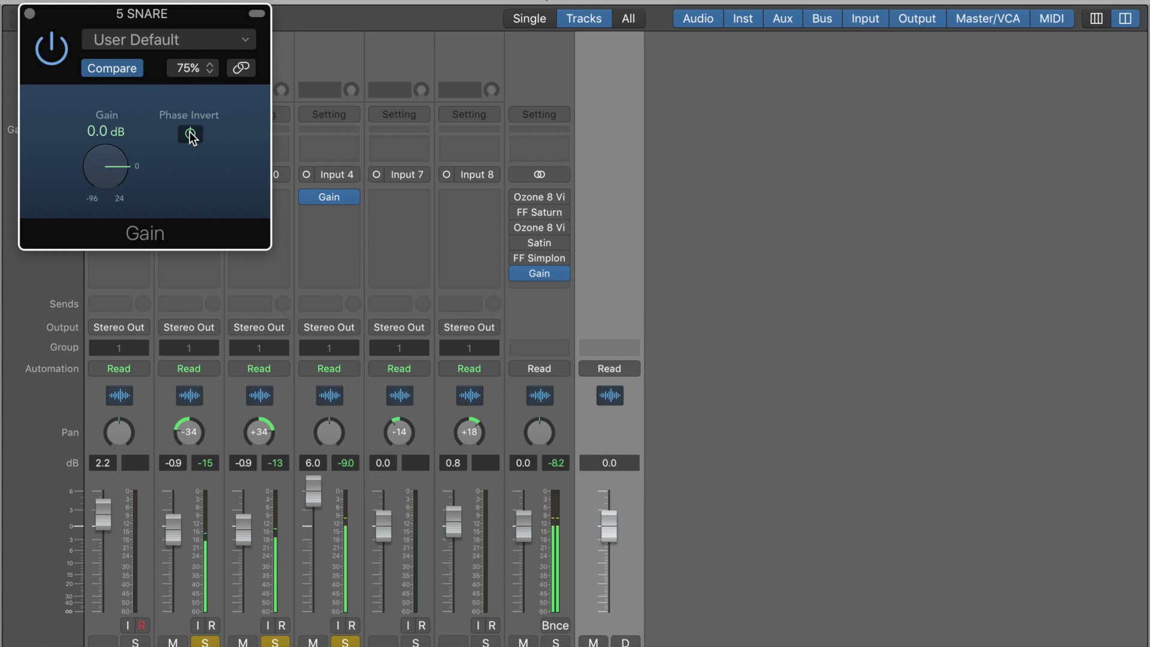
click(190, 135)
click(191, 135)
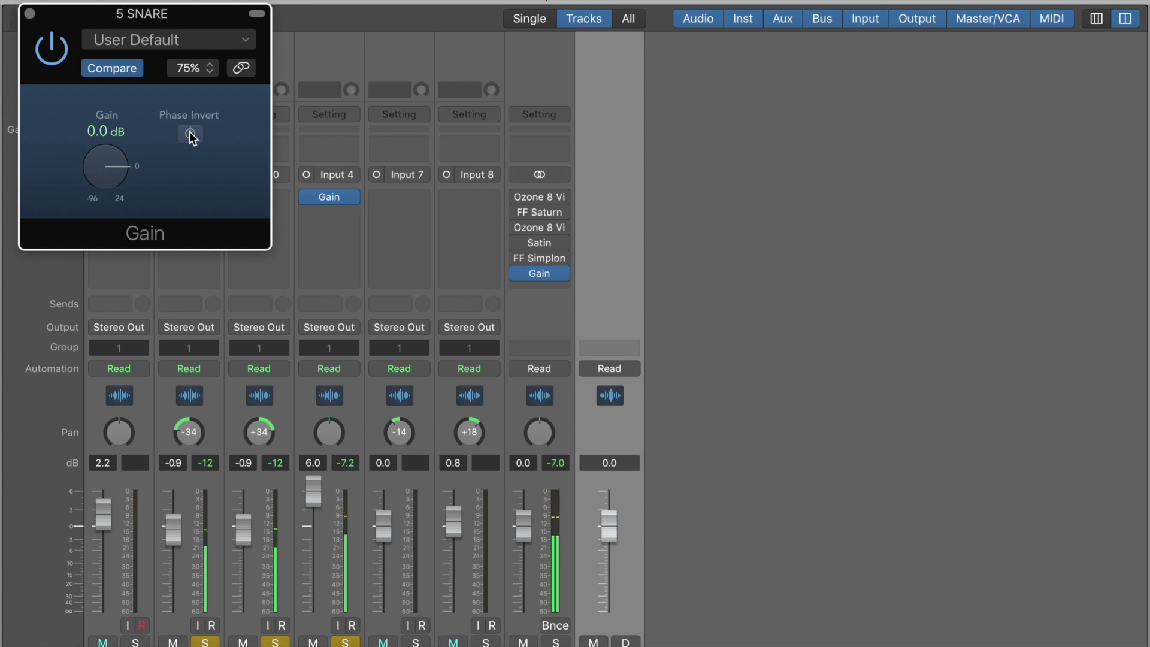
click(191, 135)
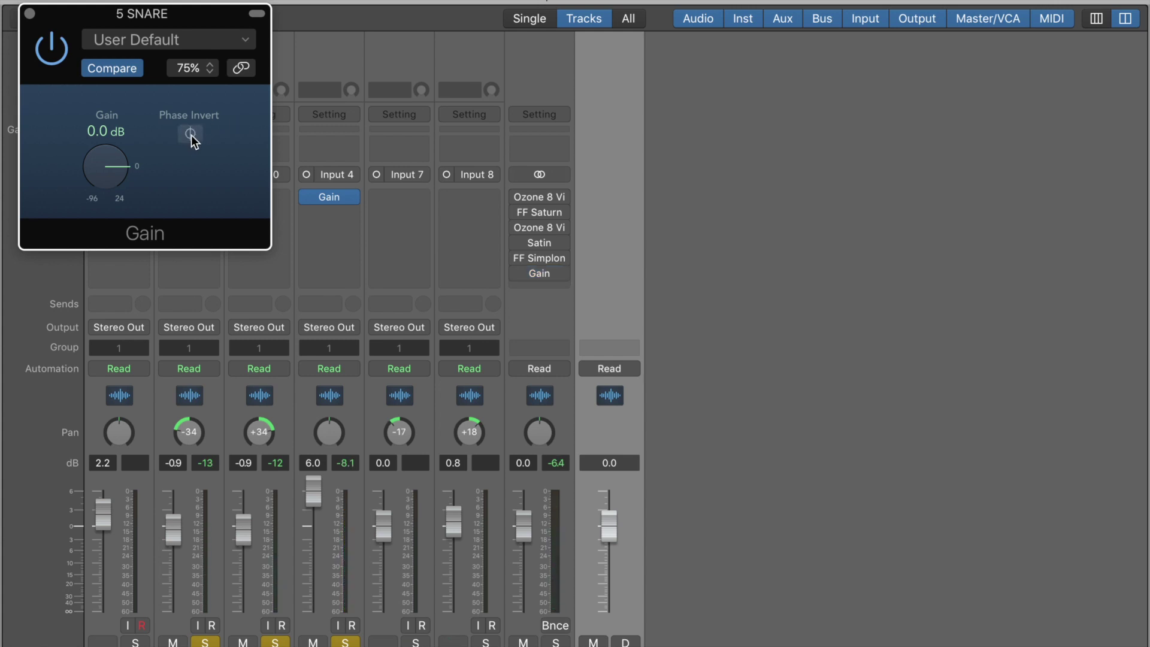
click(190, 134)
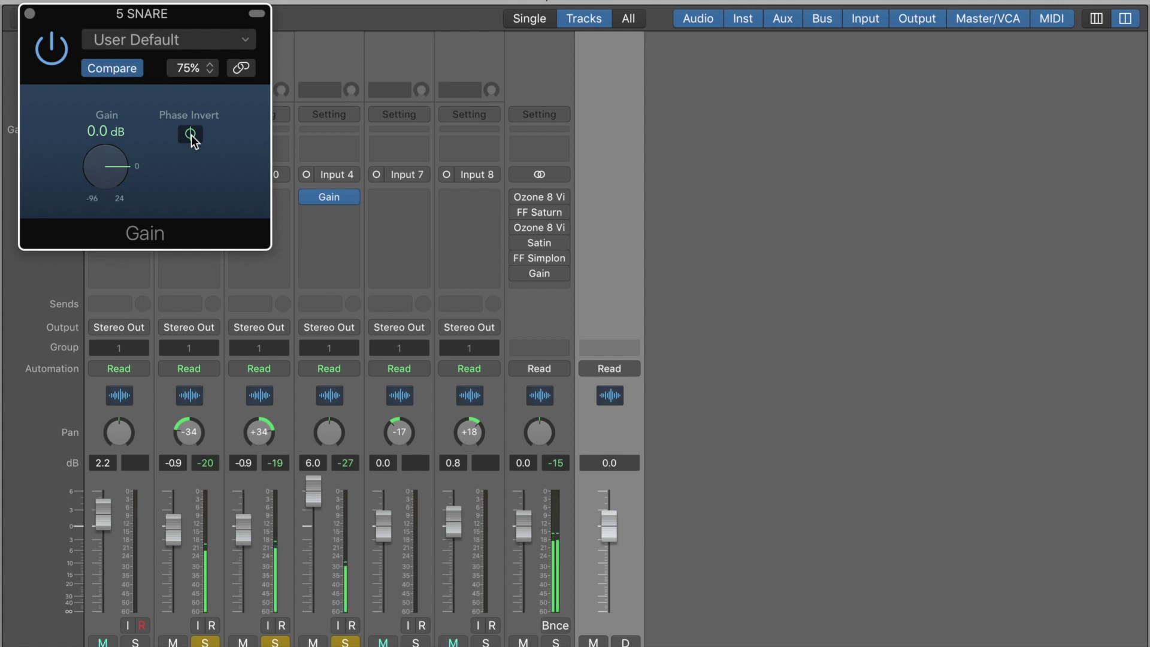
Switch the snare's Phase Invert on and off repeatedly during playback, ending with it on.
click(191, 137)
click(191, 136)
click(191, 136)
click(191, 134)
click(191, 134)
click(191, 134)
click(191, 134)
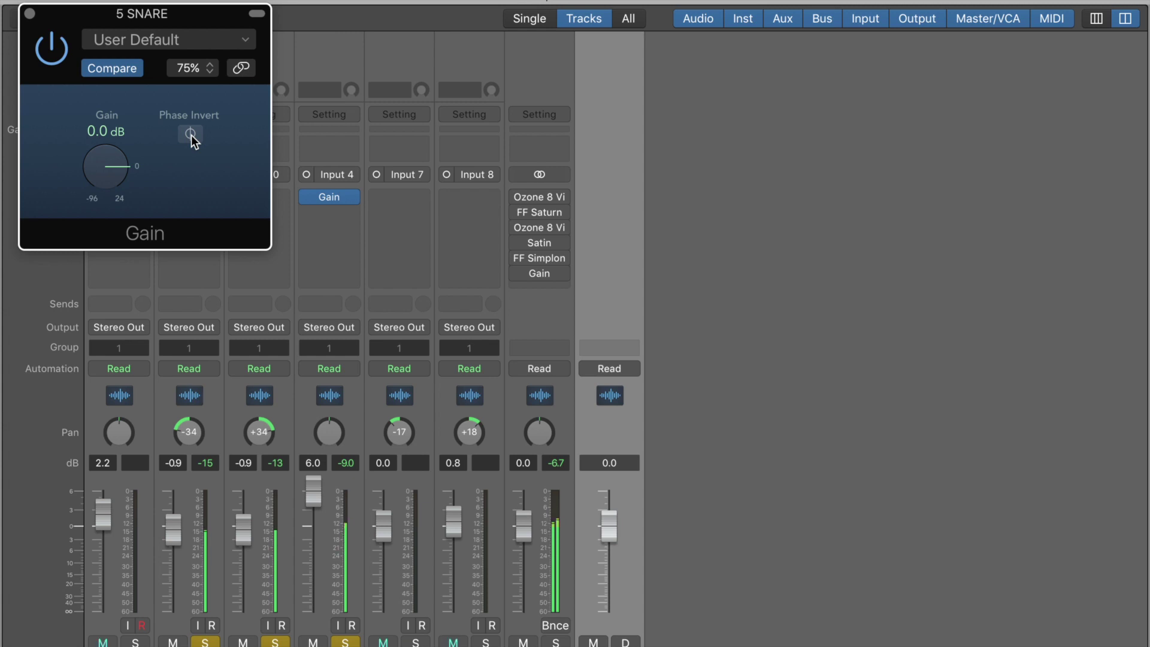
click(192, 135)
click(191, 135)
click(191, 135)
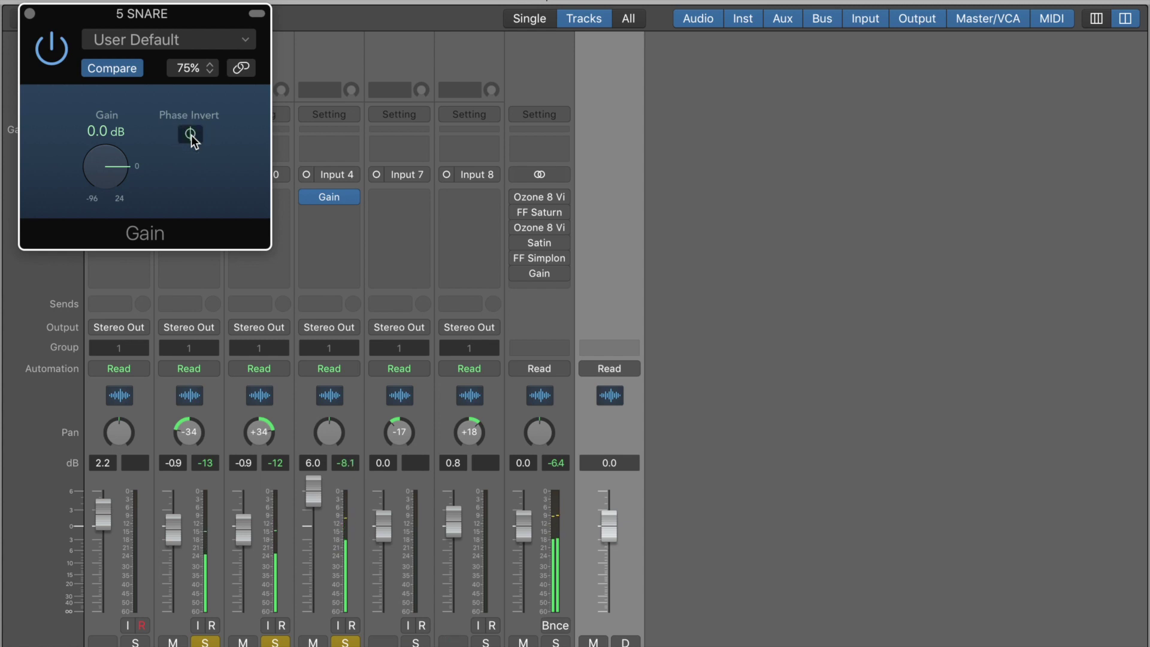
Close the snare's Gain plug-in and take the snare, In 29 and In 30 out of solo so the full mix is heard.
click(29, 13)
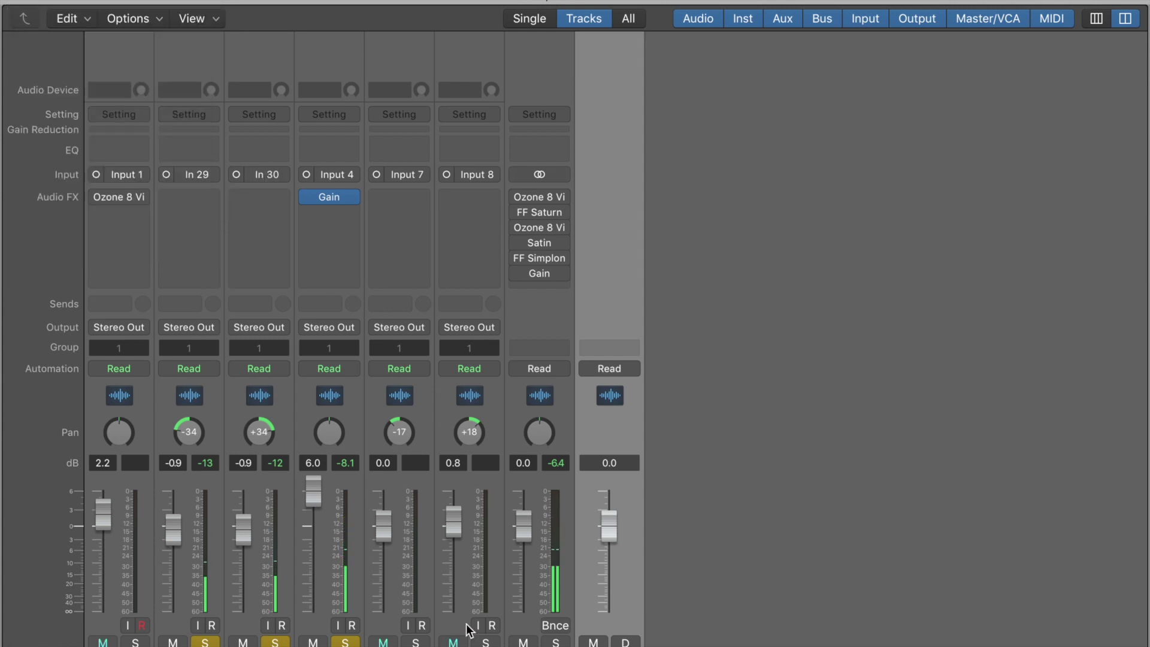
click(346, 641)
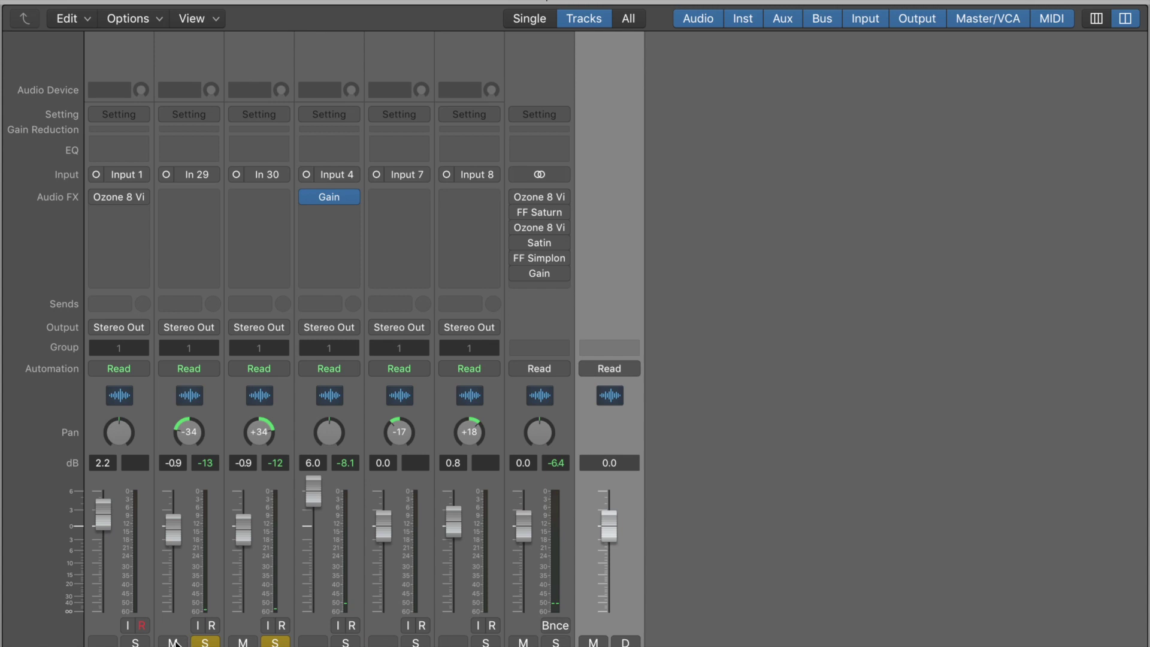
click(135, 641)
click(135, 641)
click(274, 641)
Open Ozone 8 Vintage Tape on the Stereo Out channel, enable it, and compare it bypassed and active during playback.
mouse_move(539, 200)
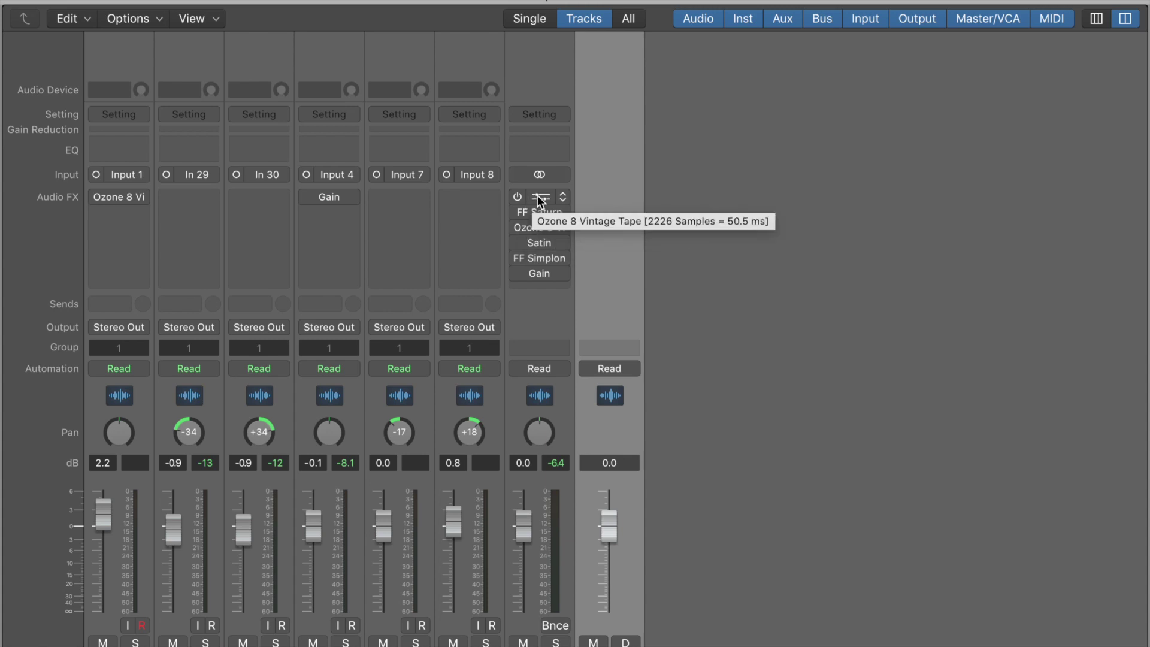
click(539, 200)
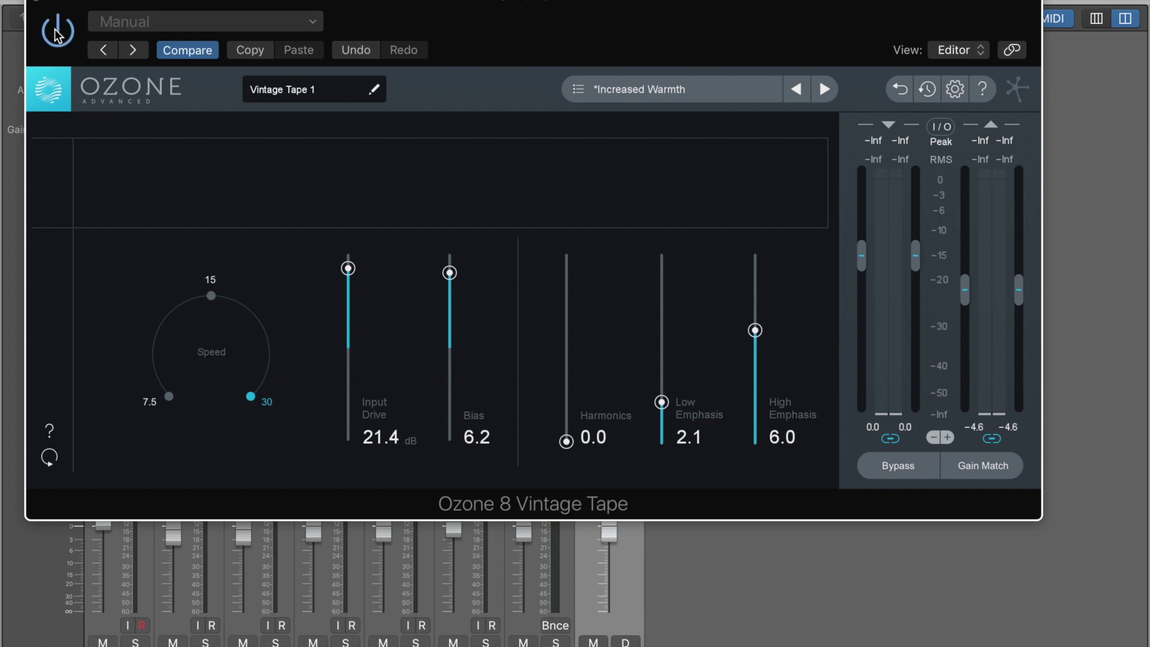
click(899, 470)
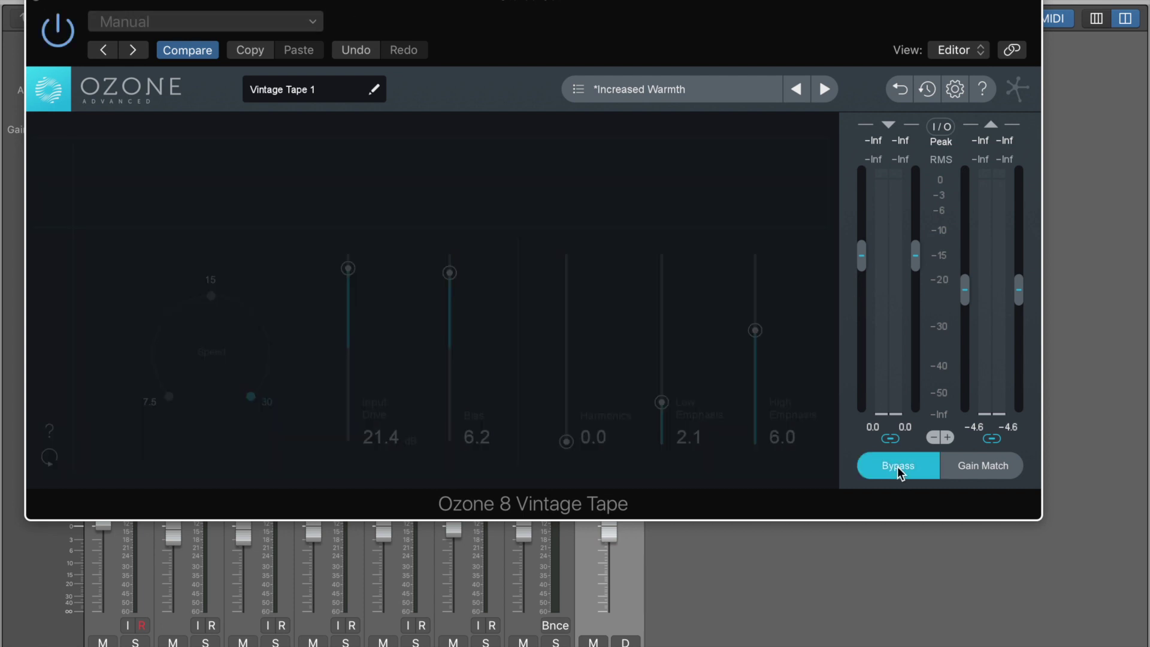
key(space)
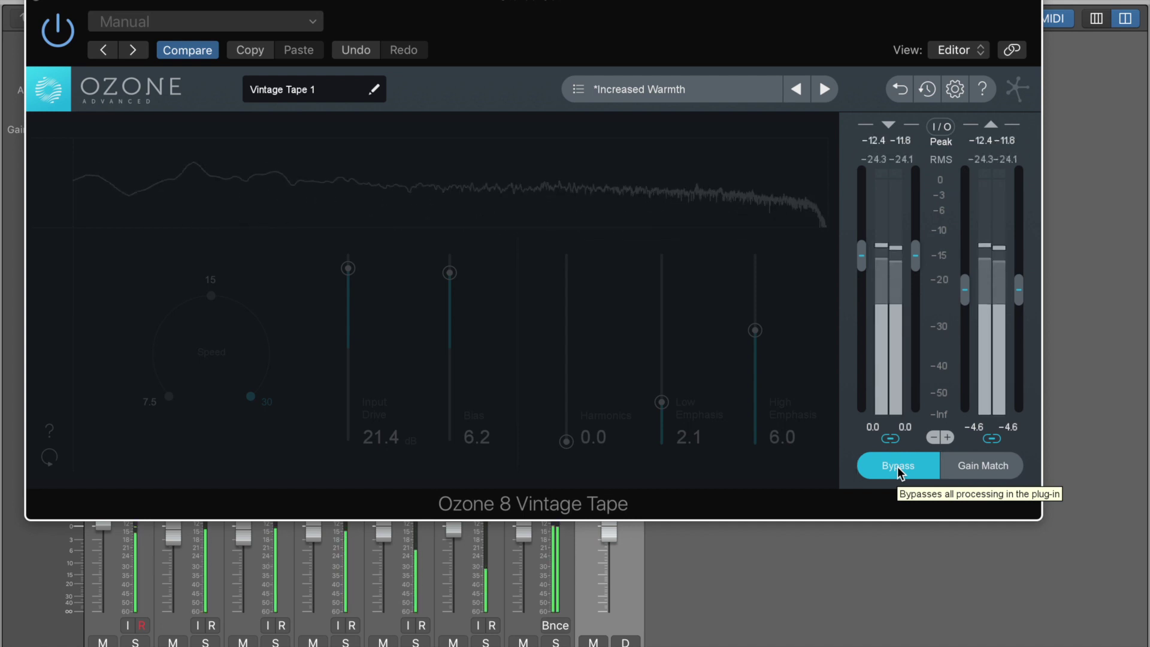
click(898, 471)
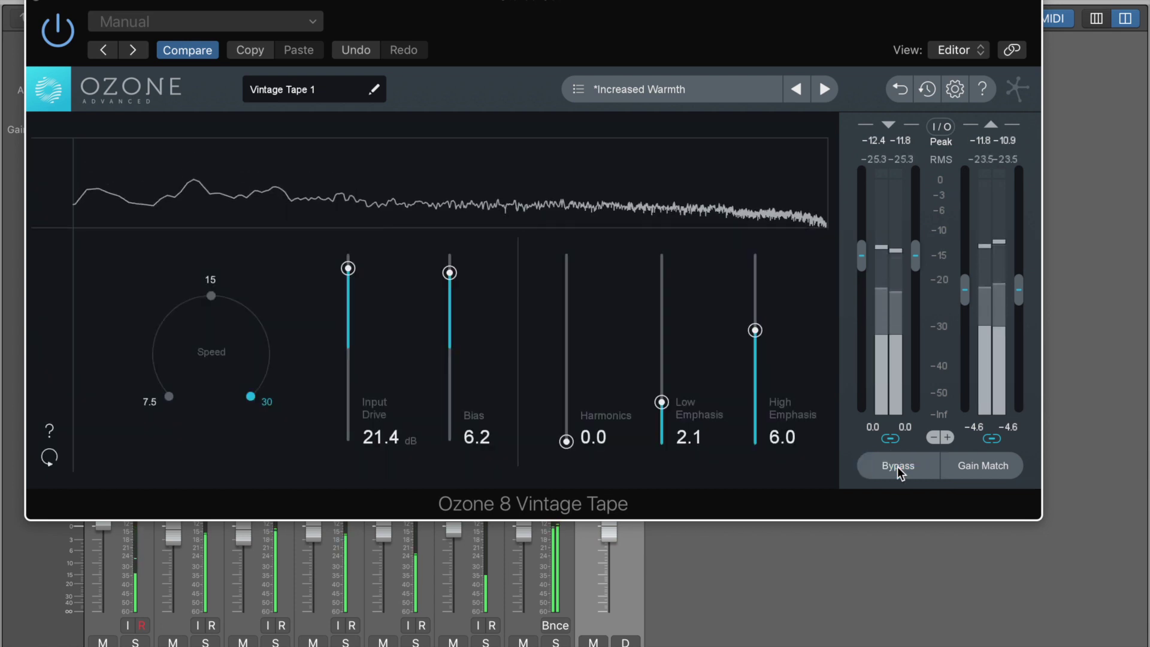
click(897, 467)
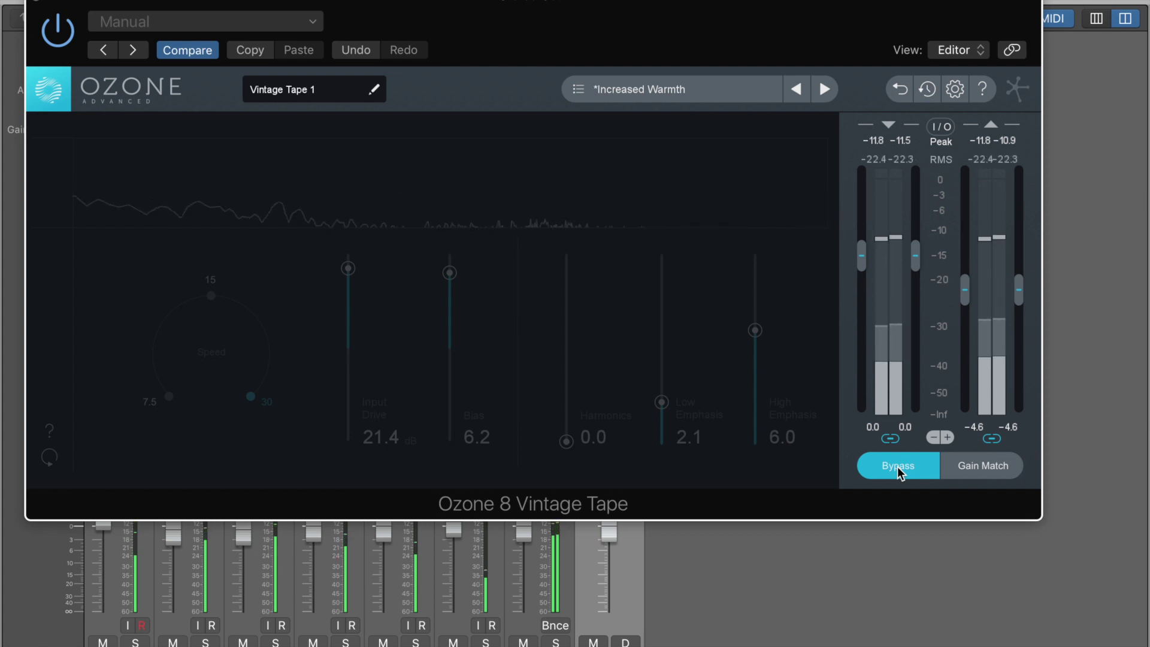
click(897, 467)
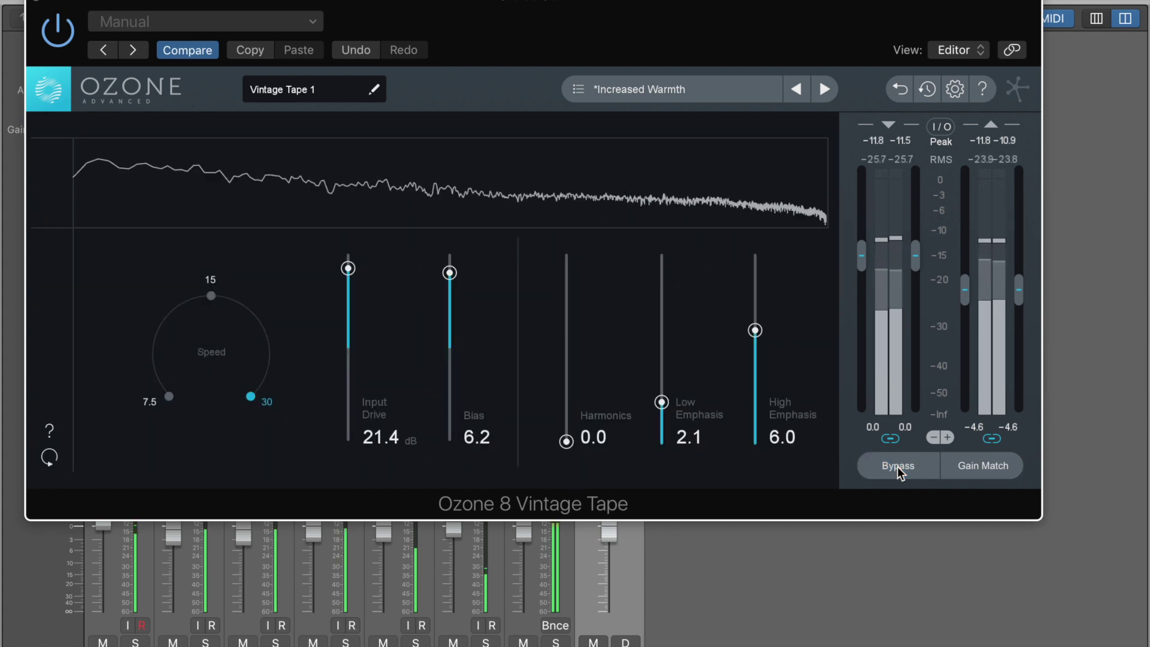
key(space)
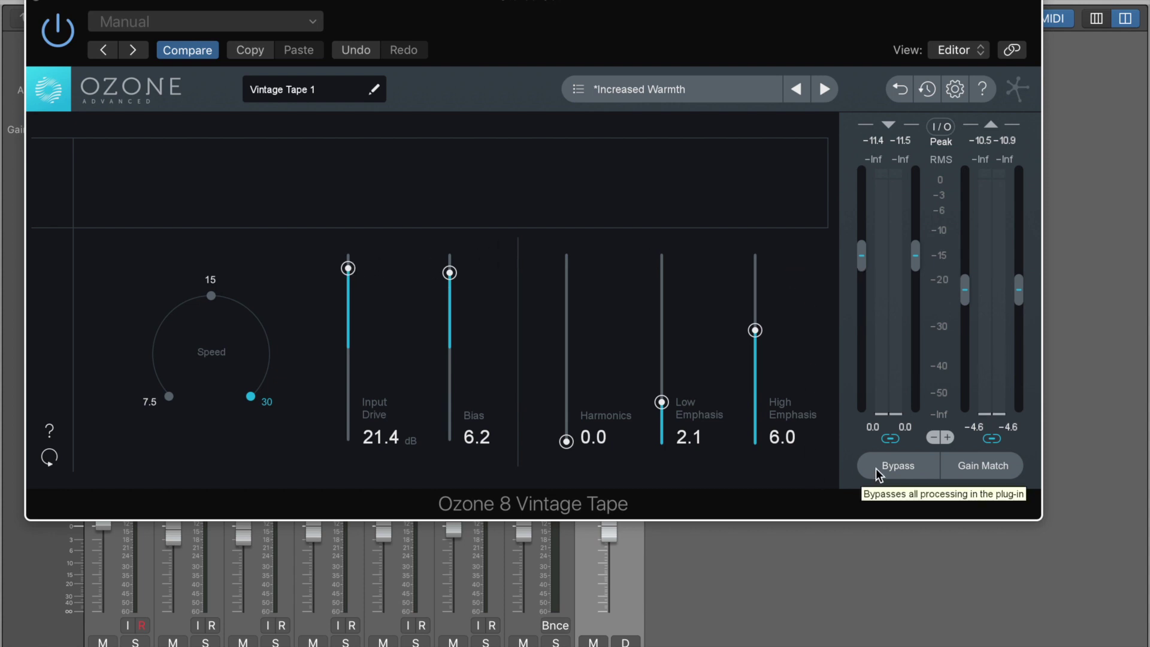
Play the mix again, recheck Vintage Tape with bypass on and off, and close the plug-in with its processing active.
key(space)
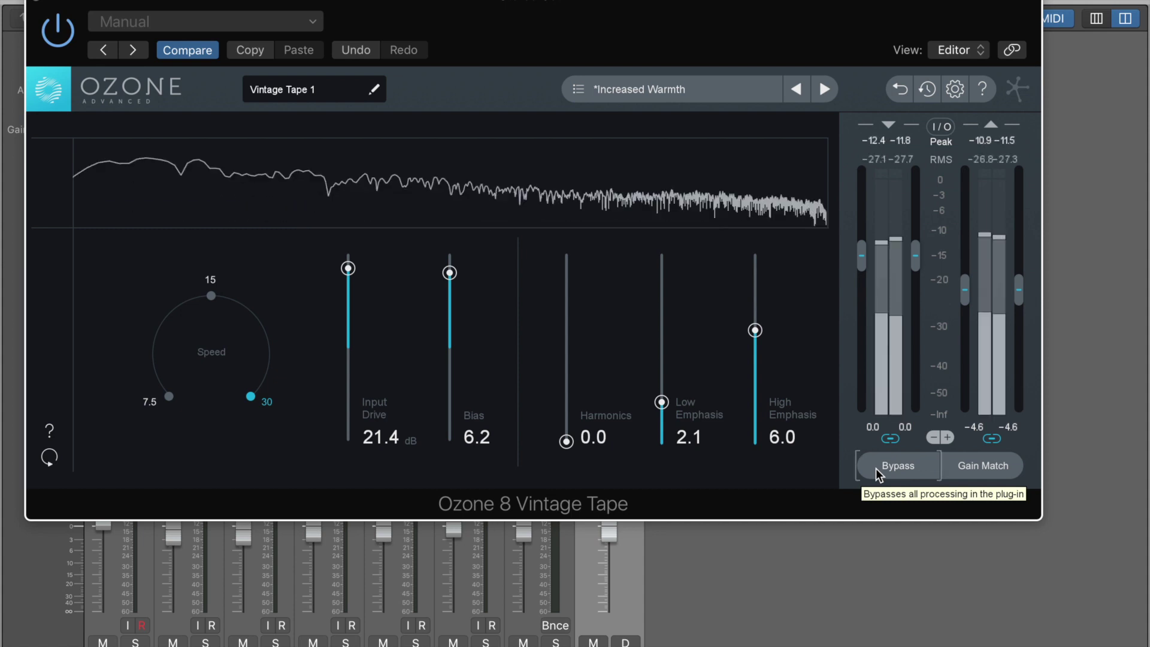
click(889, 468)
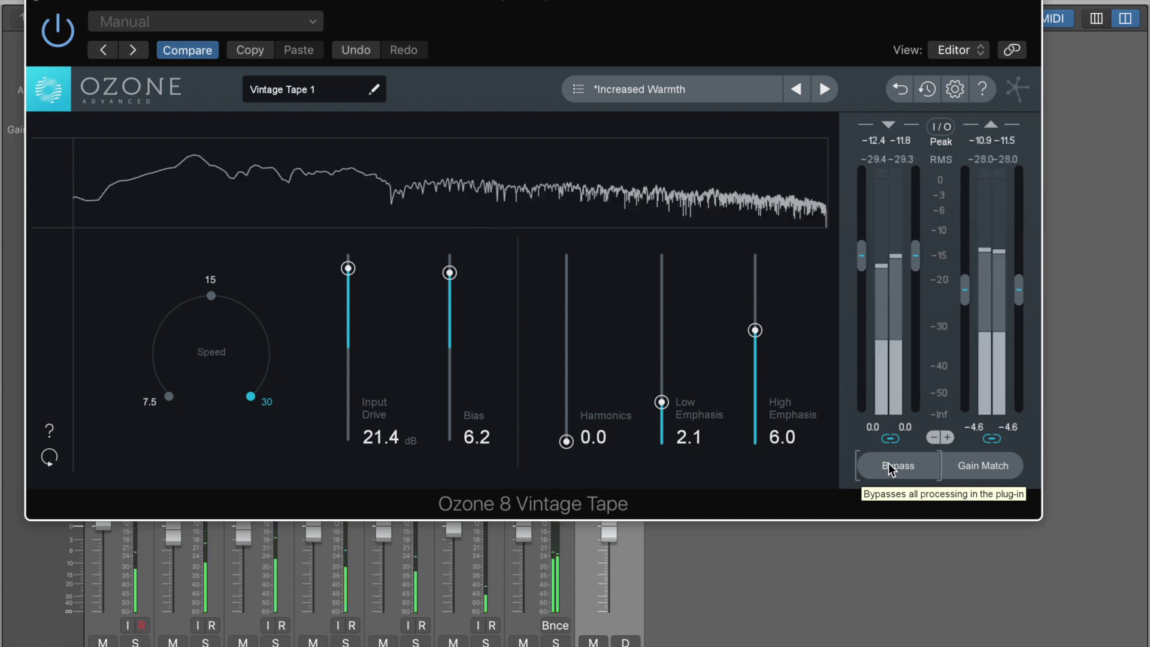
click(890, 468)
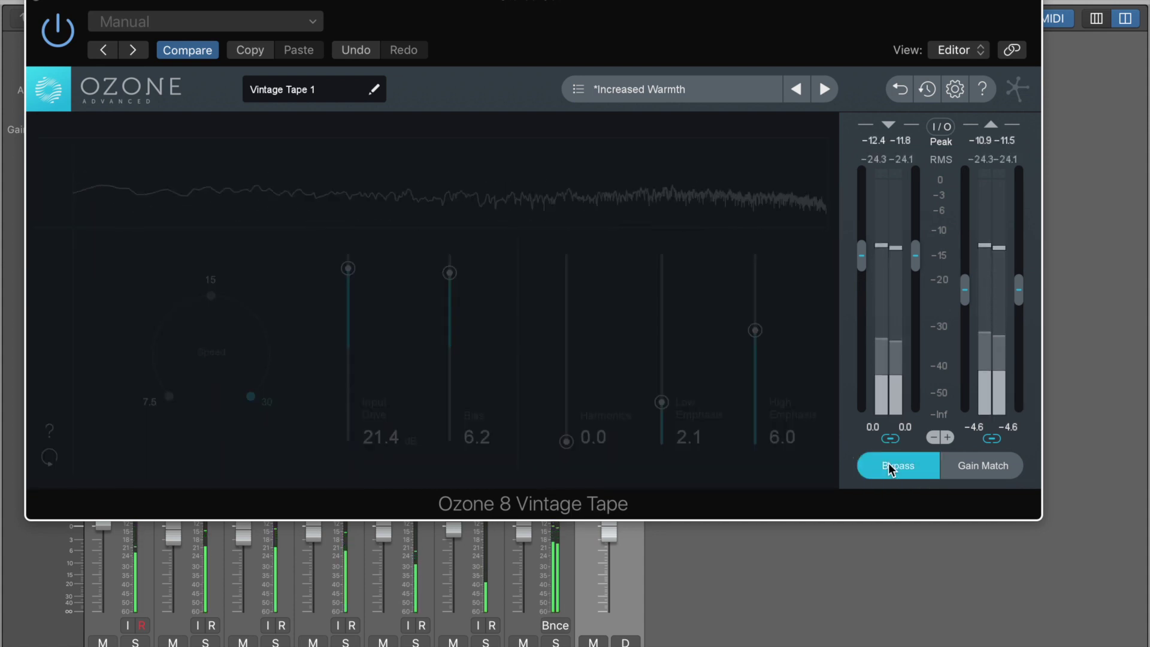
click(891, 471)
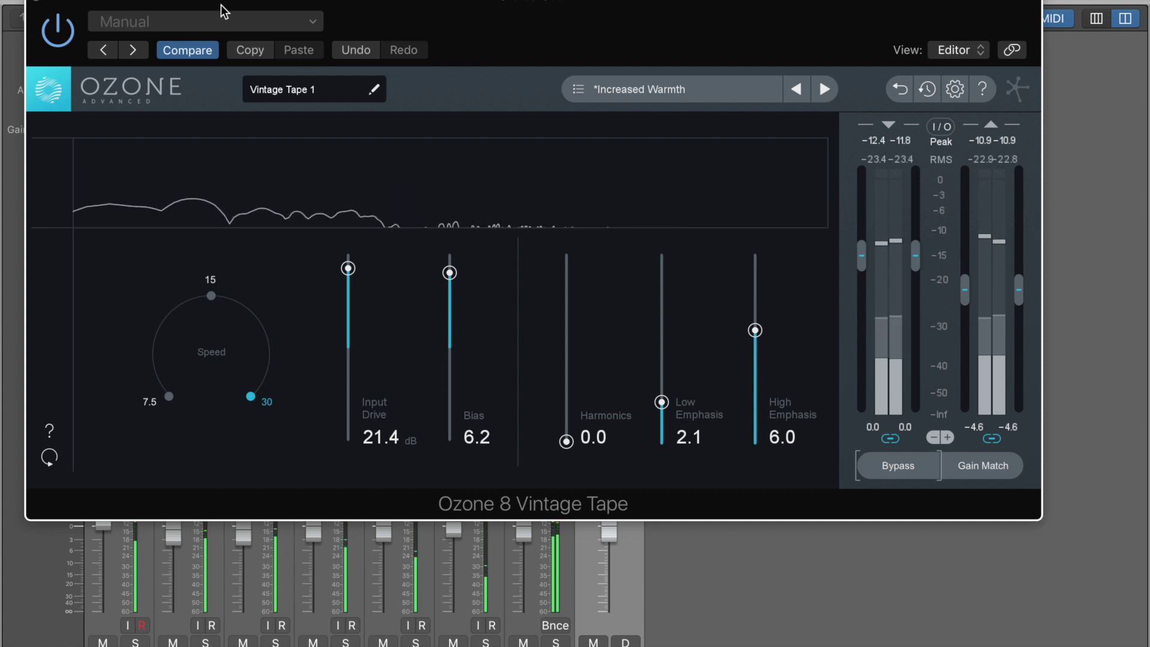
click(37, 3)
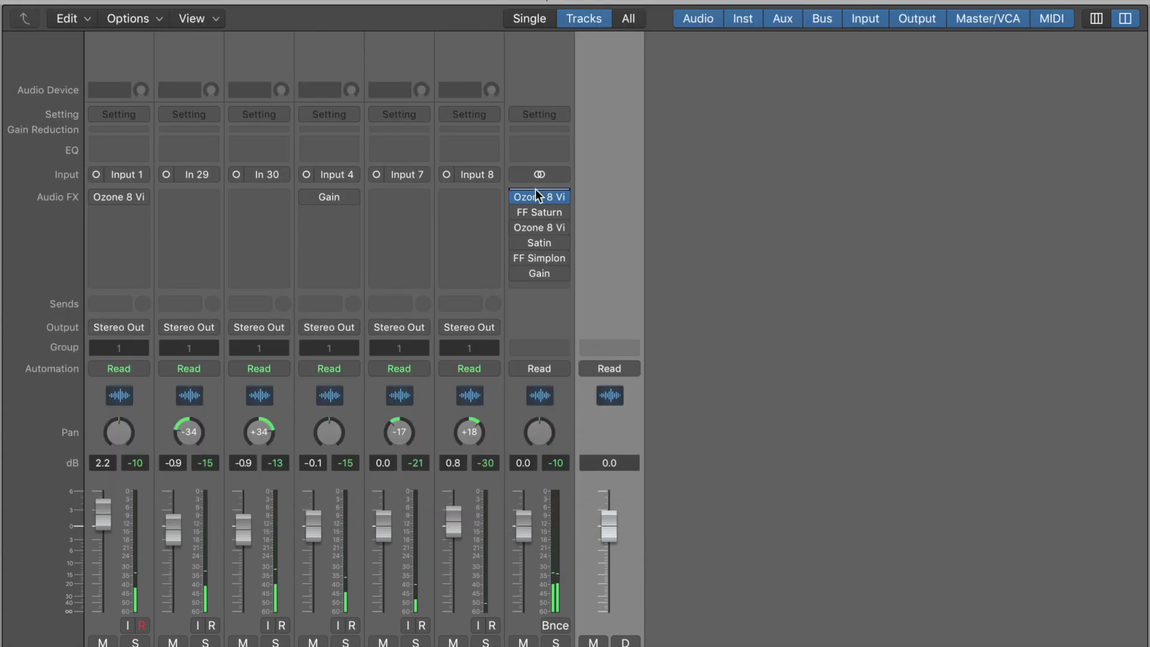
Open FF Saturn on the Stereo Out channel and review the first band's saturation styles, keeping Clean Tube selected.
mouse_move(517, 199)
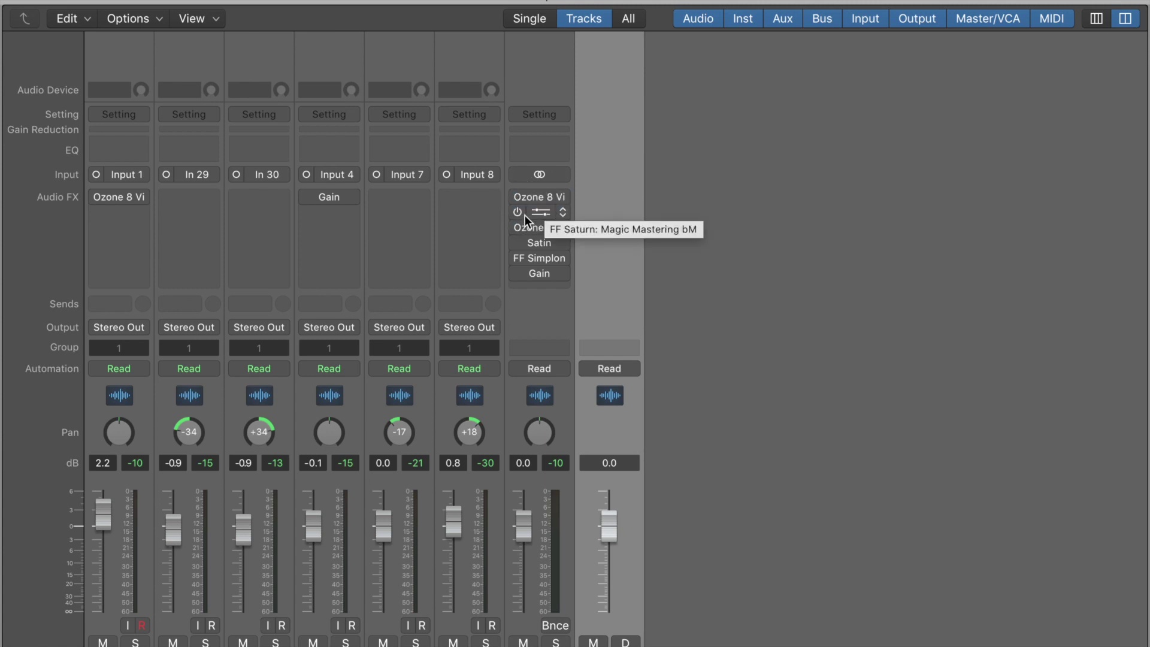
click(539, 212)
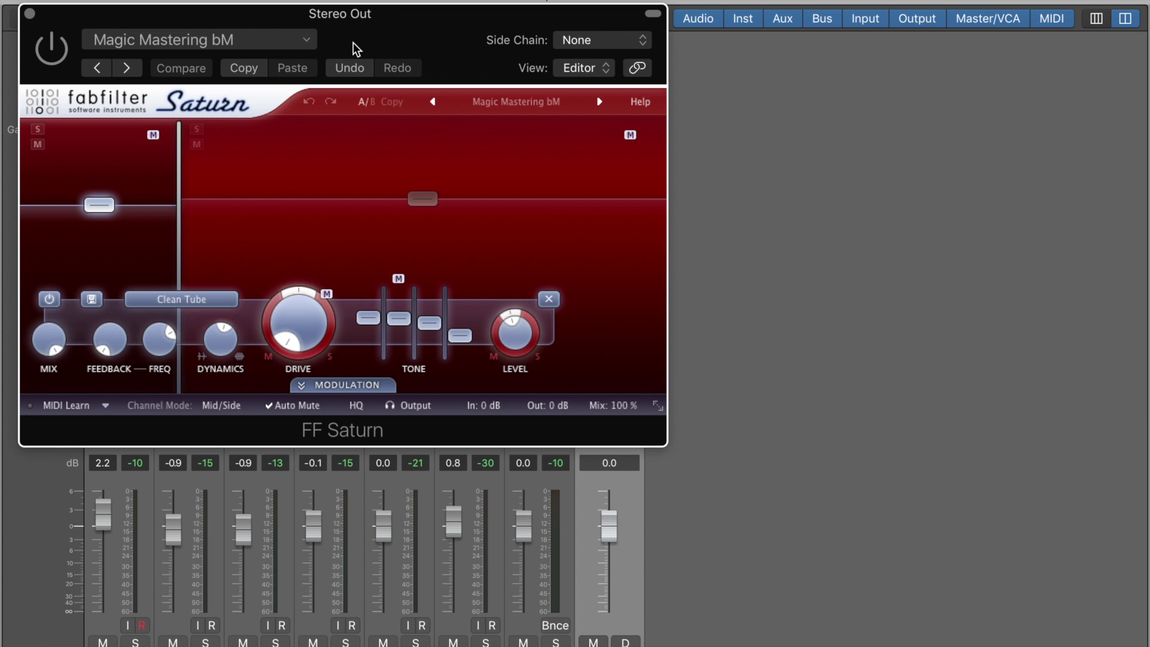
drag(380, 31, 457, 12)
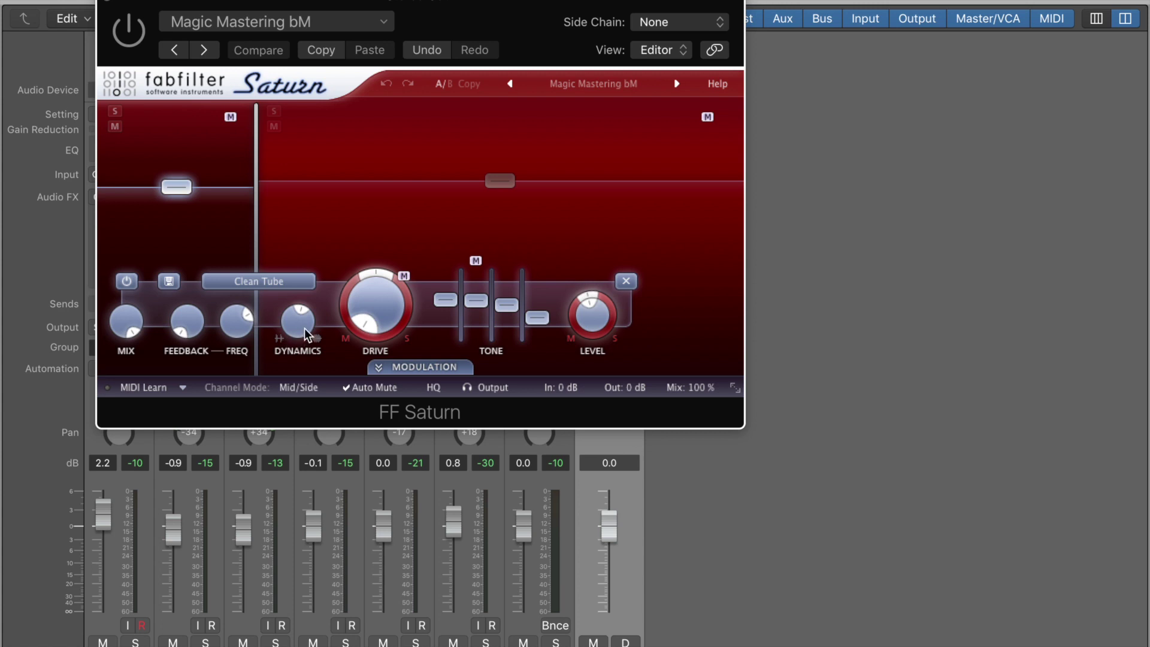
click(278, 282)
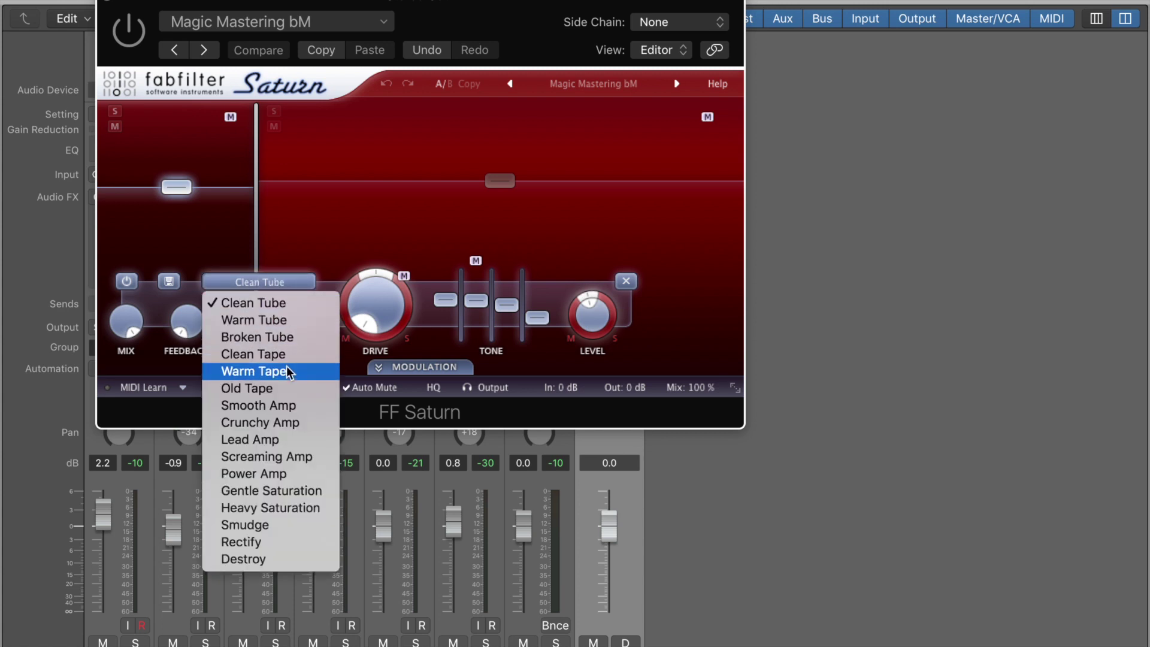
click(271, 304)
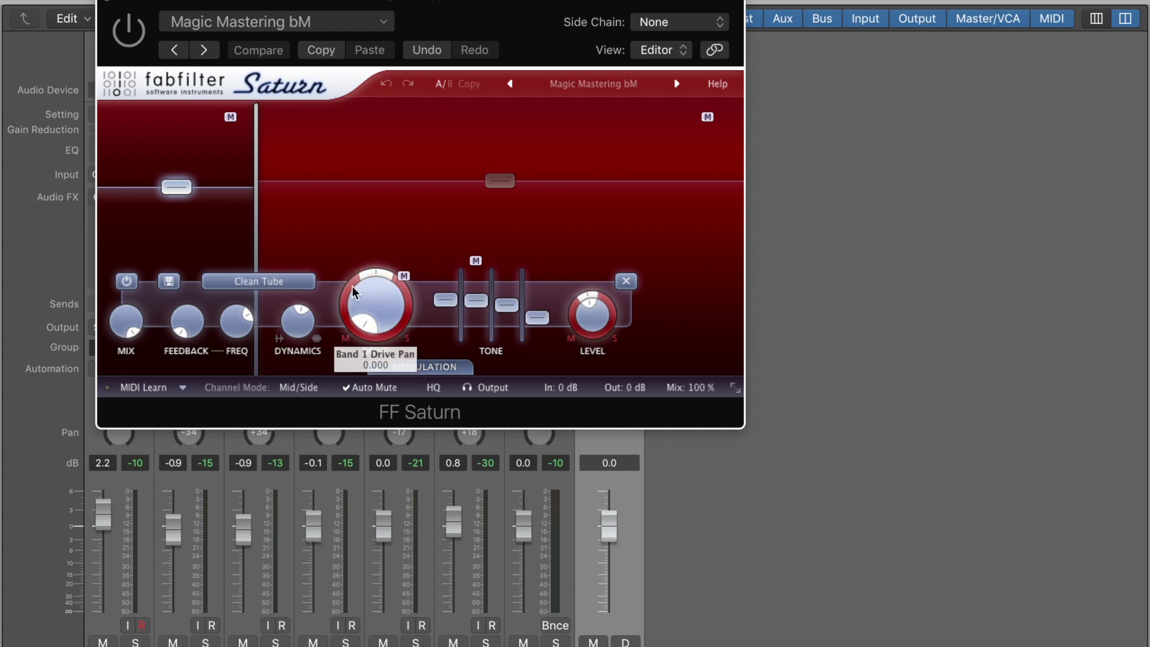
Switch FF Saturn on and off during playback to compare its effect, finishing with it closed and disabled.
click(130, 36)
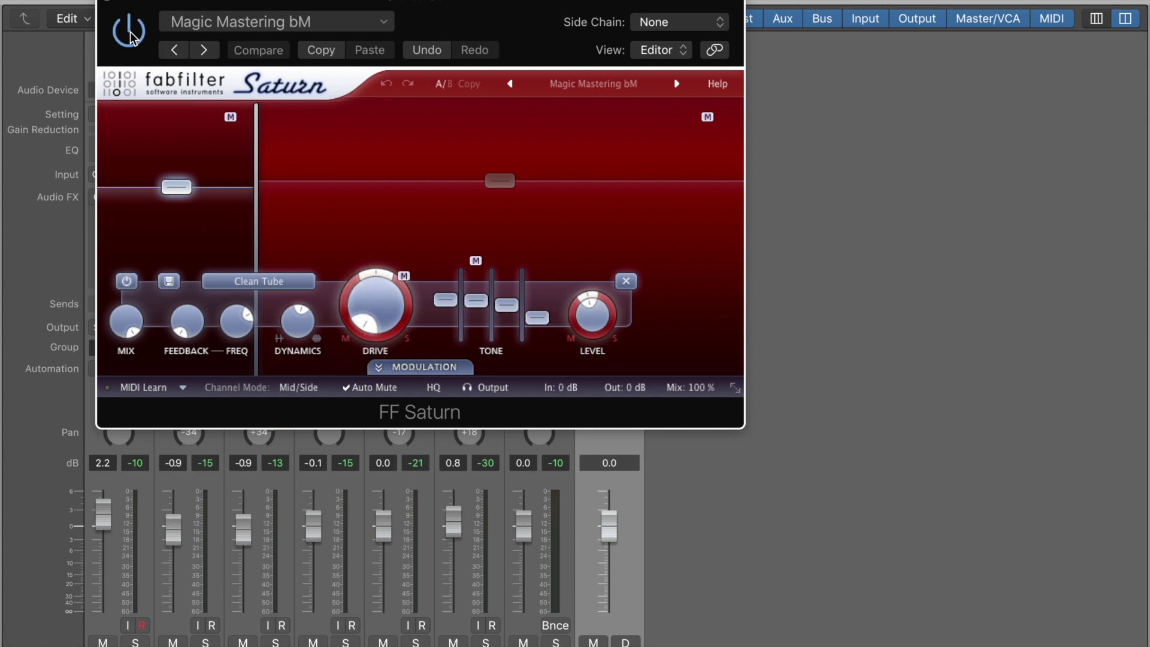
click(130, 36)
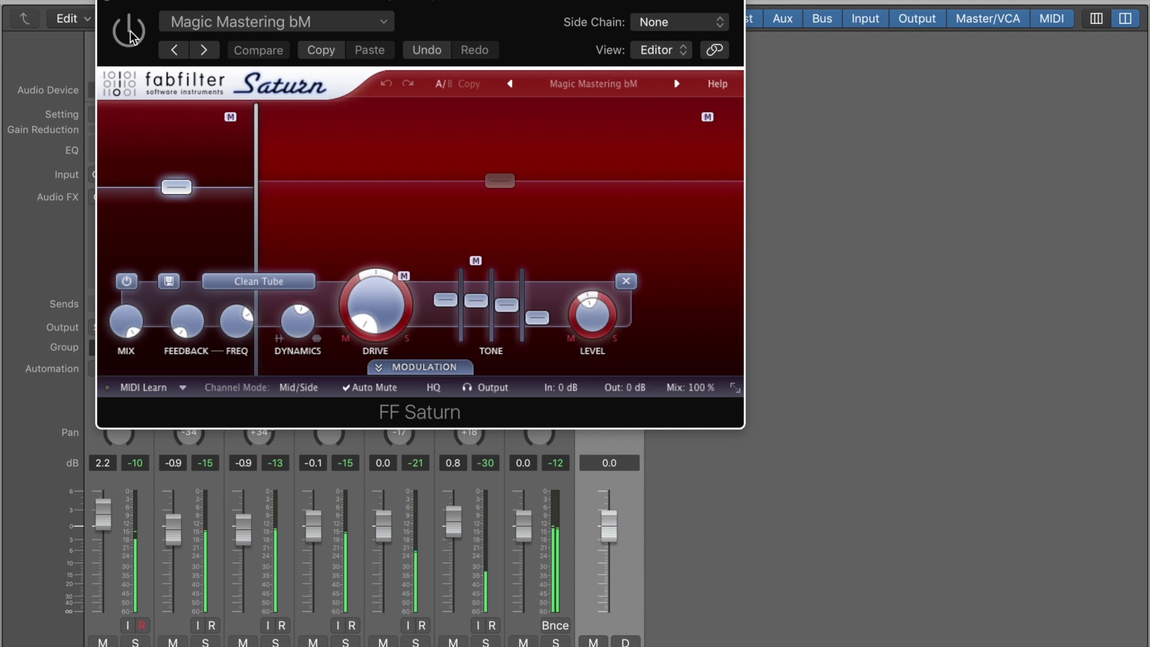
click(130, 35)
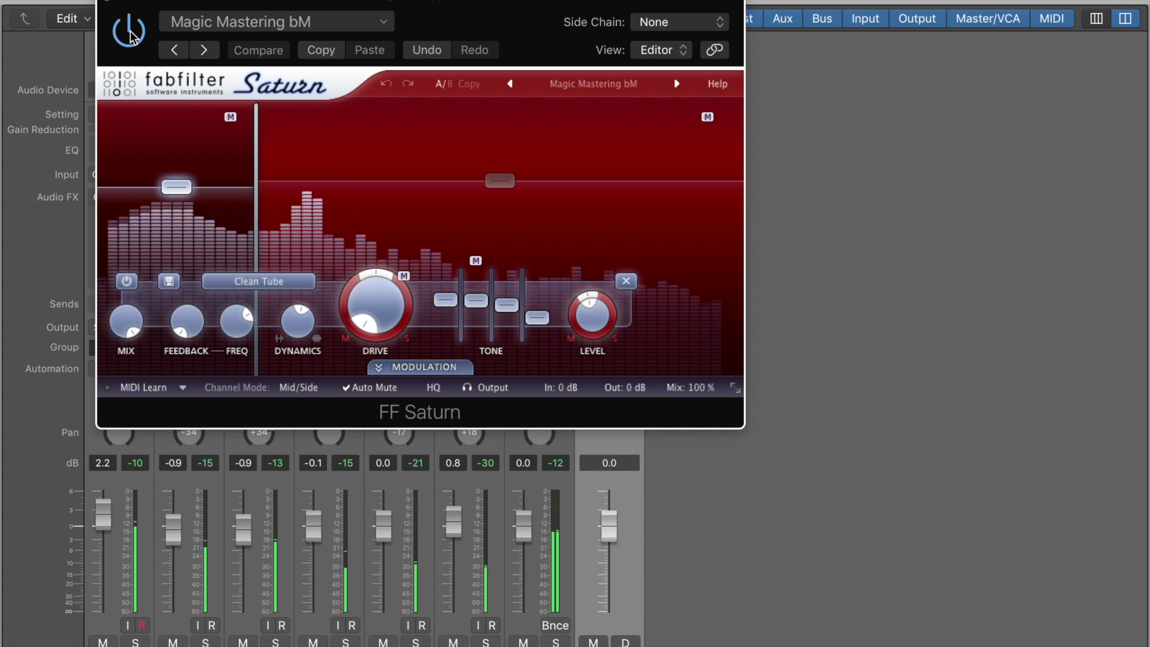
click(130, 36)
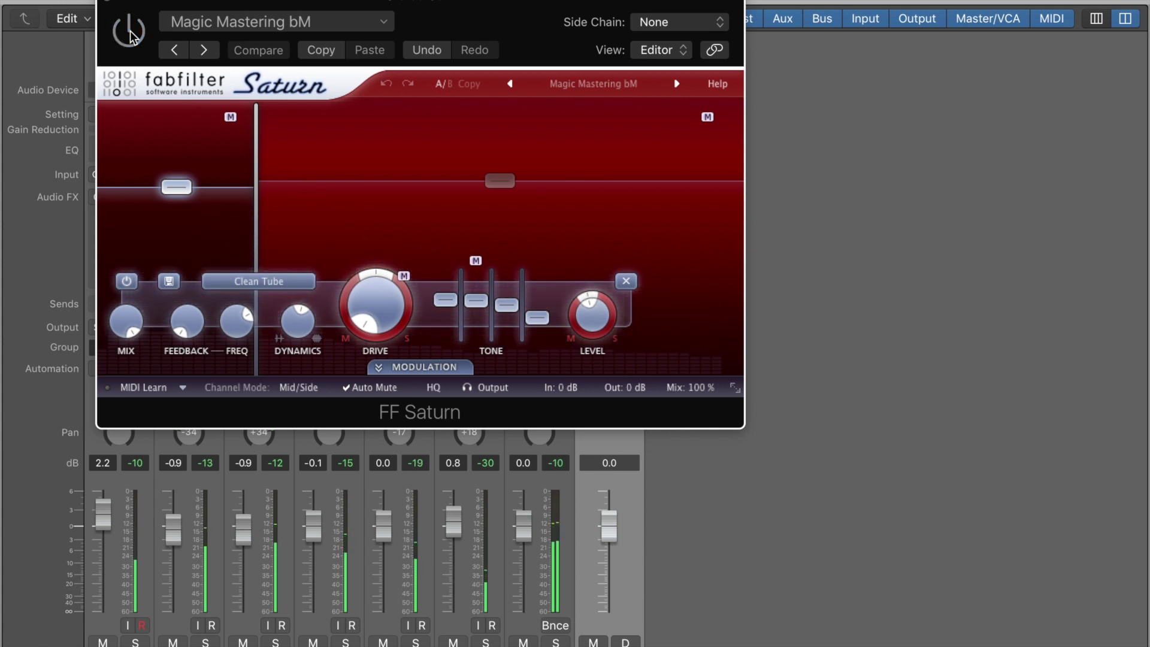
click(130, 36)
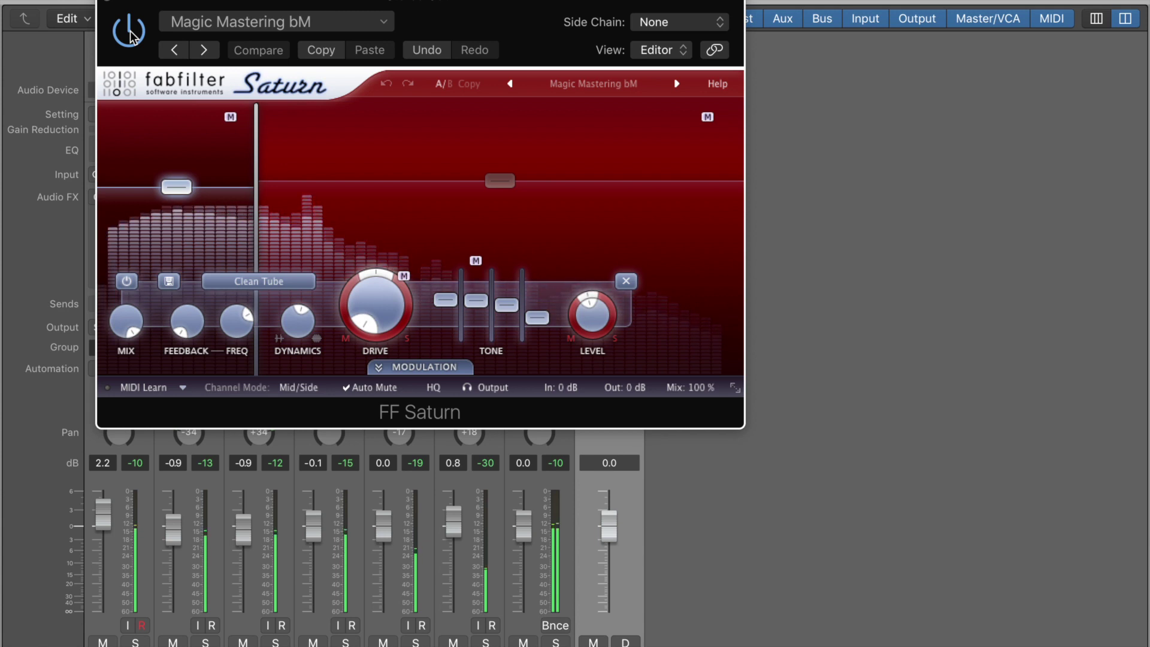
click(108, 2)
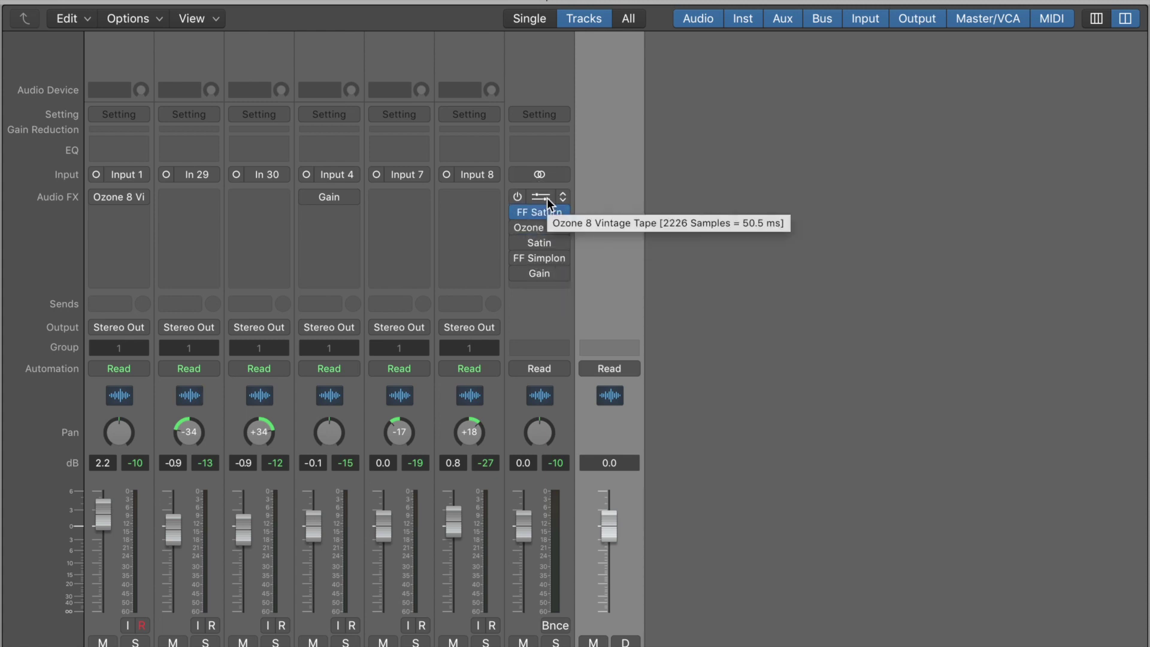
click(518, 212)
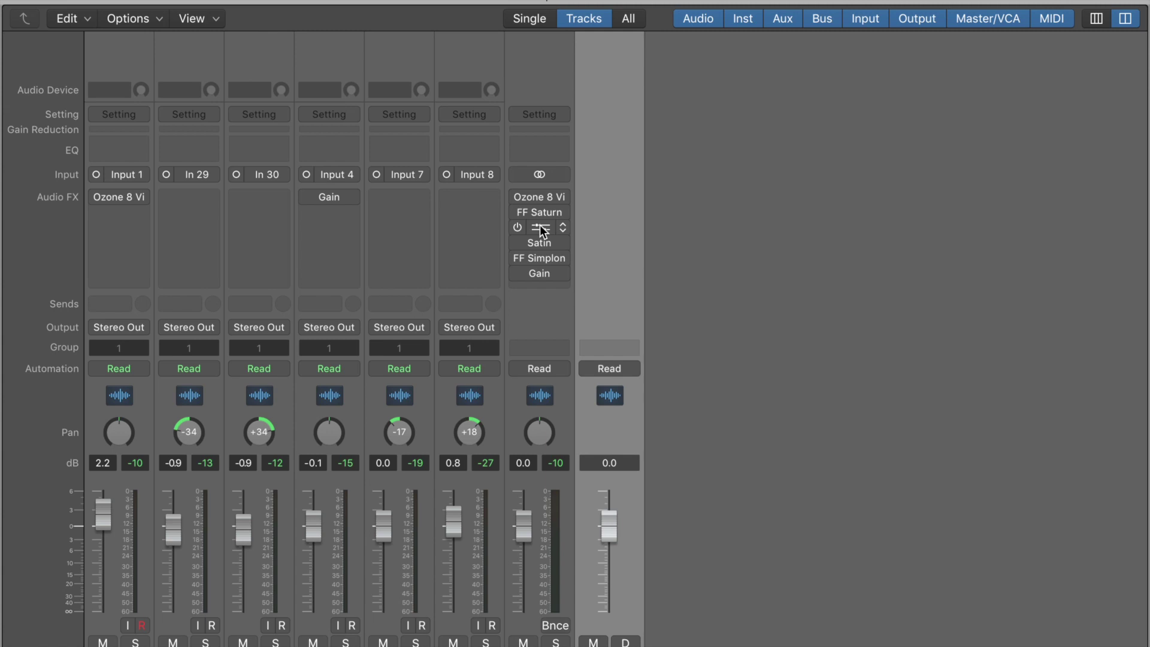
Open Ozone 8 Vintage Compressor on Stereo Out, enable it, and compare it bypassed and active during playback, ending with bypass off.
click(541, 229)
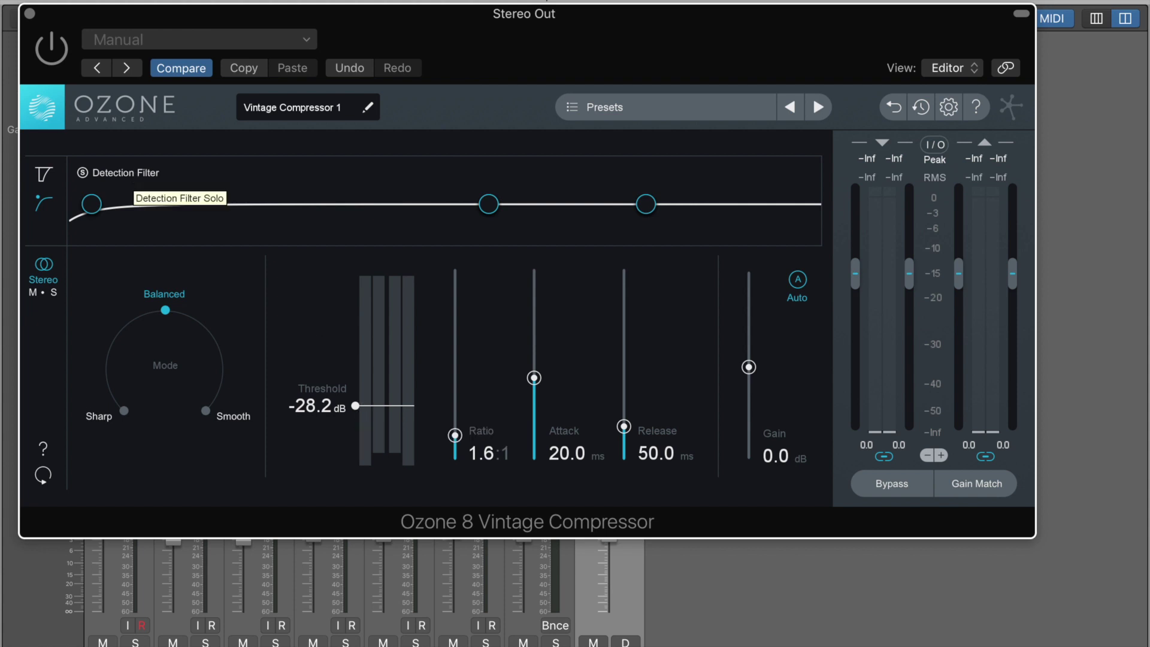
click(886, 485)
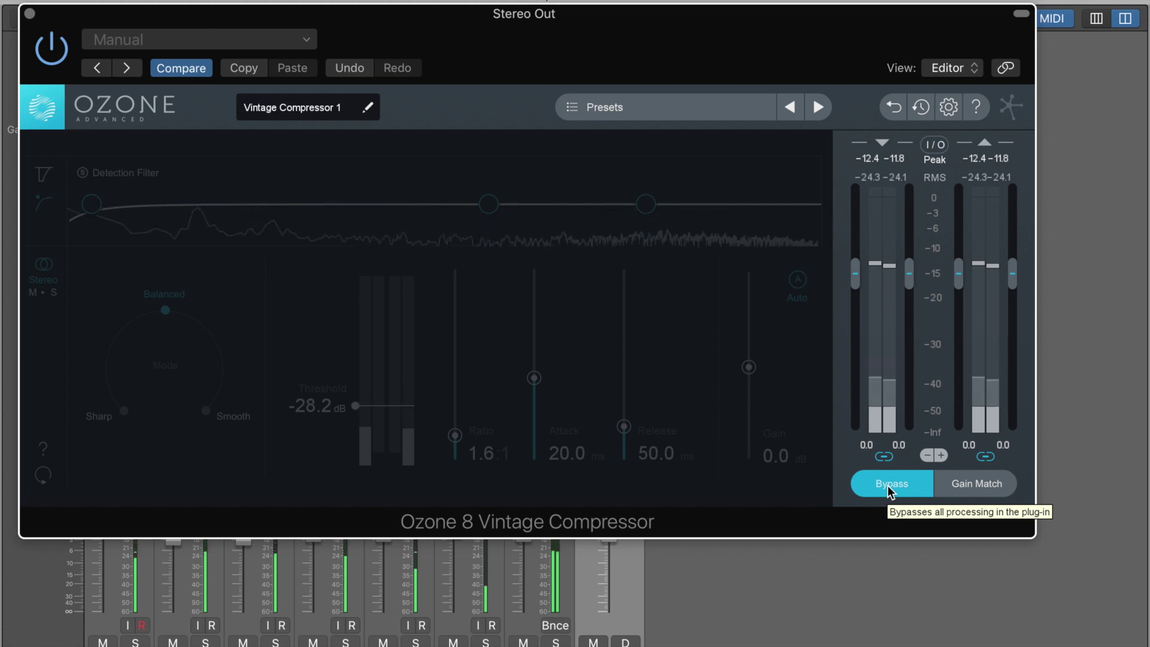
click(889, 485)
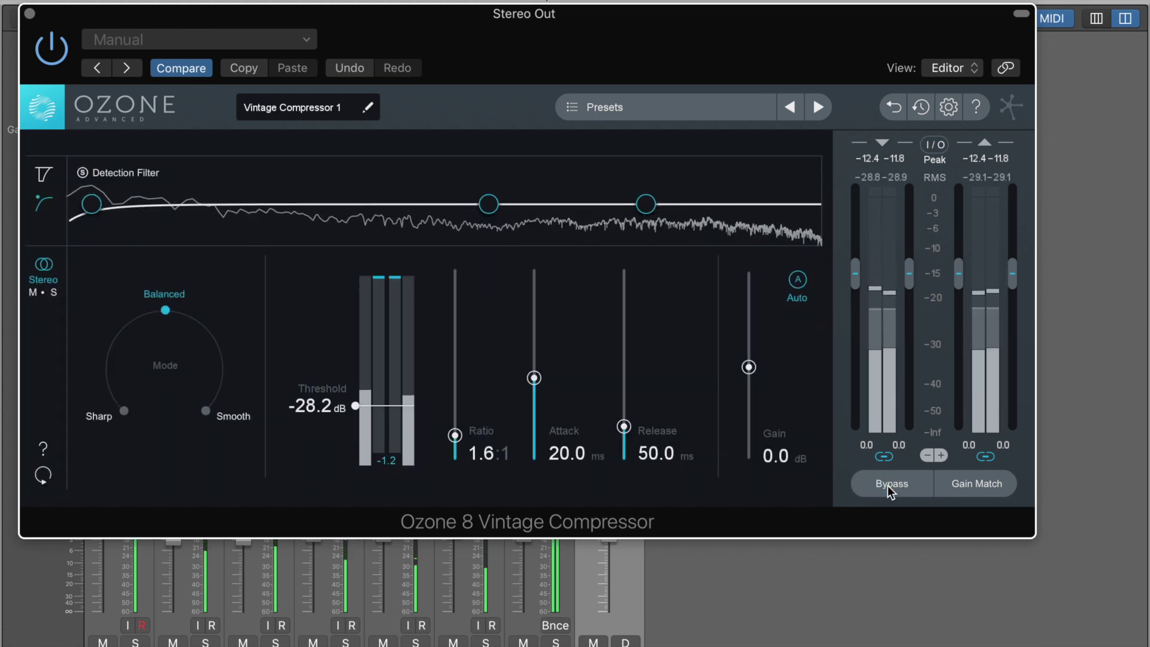
click(887, 485)
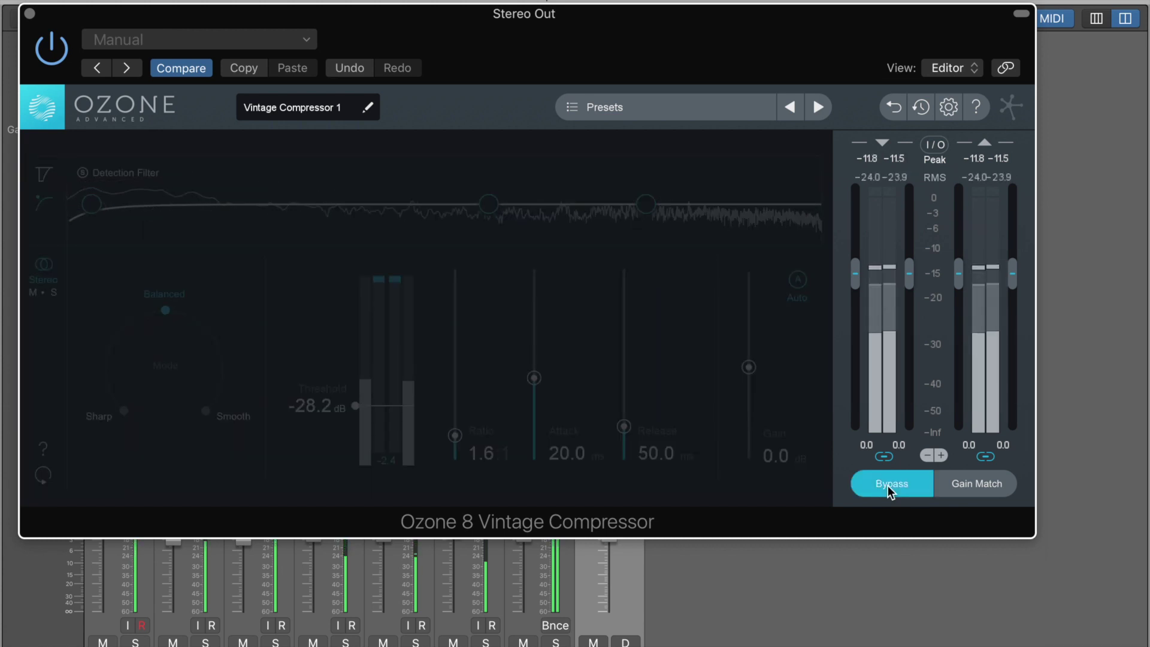
click(887, 485)
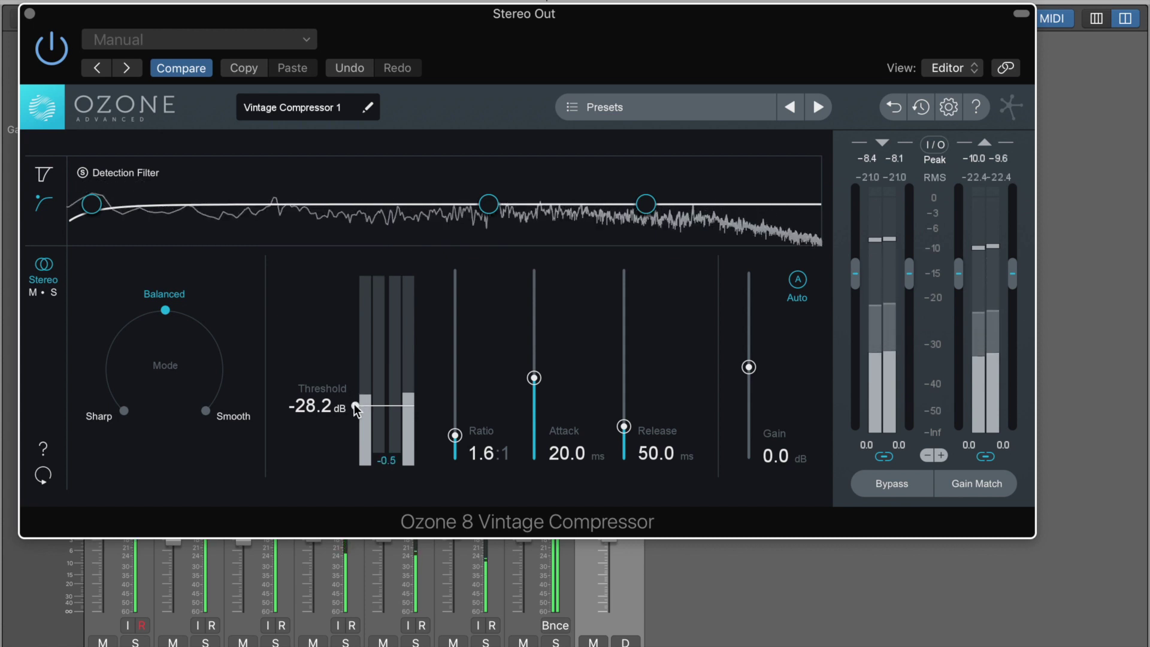
Lower the Vintage Compressor's threshold to -31.8 dB while listening, and stop playback.
mouse_move(356, 410)
mouse_down()
mouse_move(358, 448)
mouse_move(348, 415)
mouse_up()
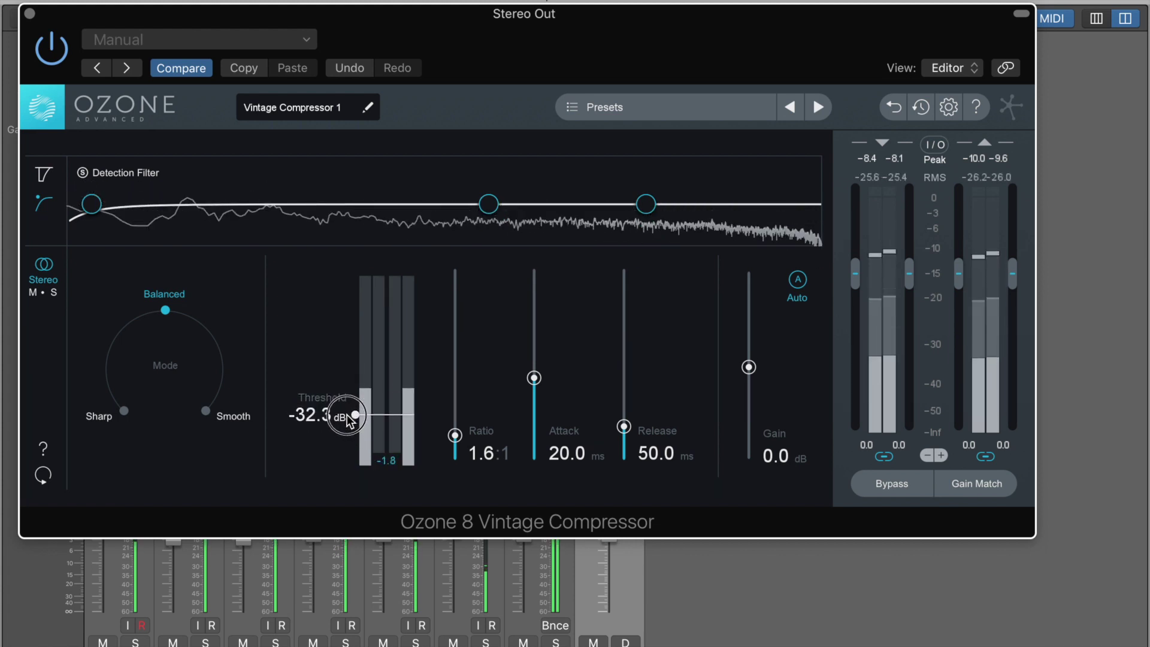
drag(348, 417, 348, 417)
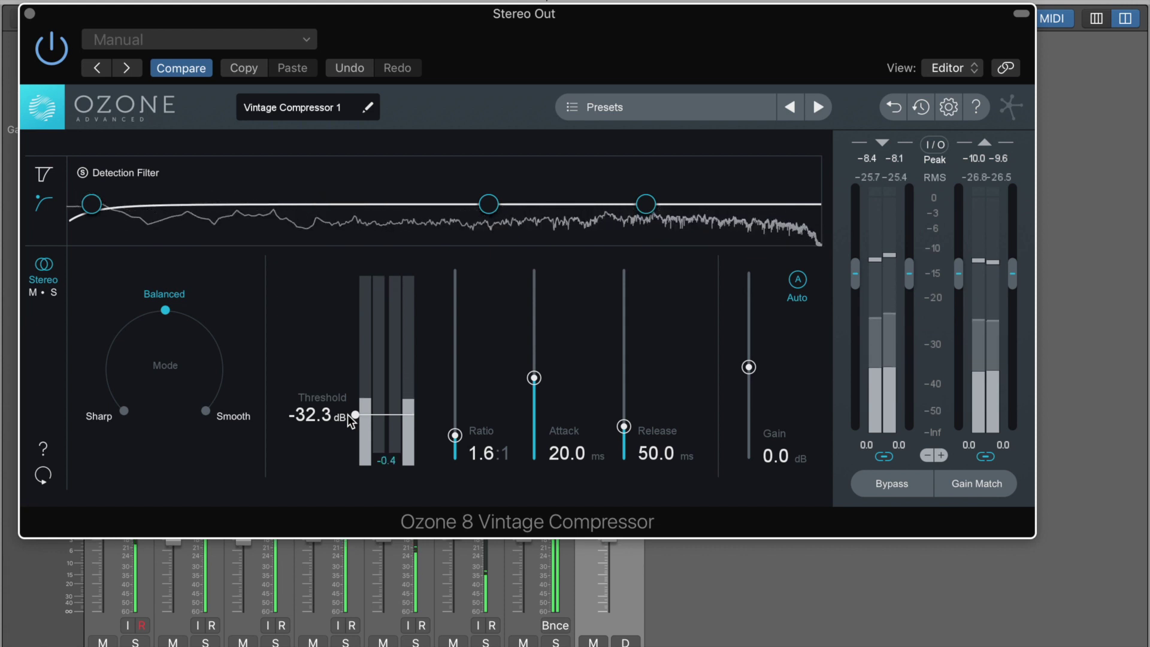
drag(348, 415, 347, 413)
key(space)
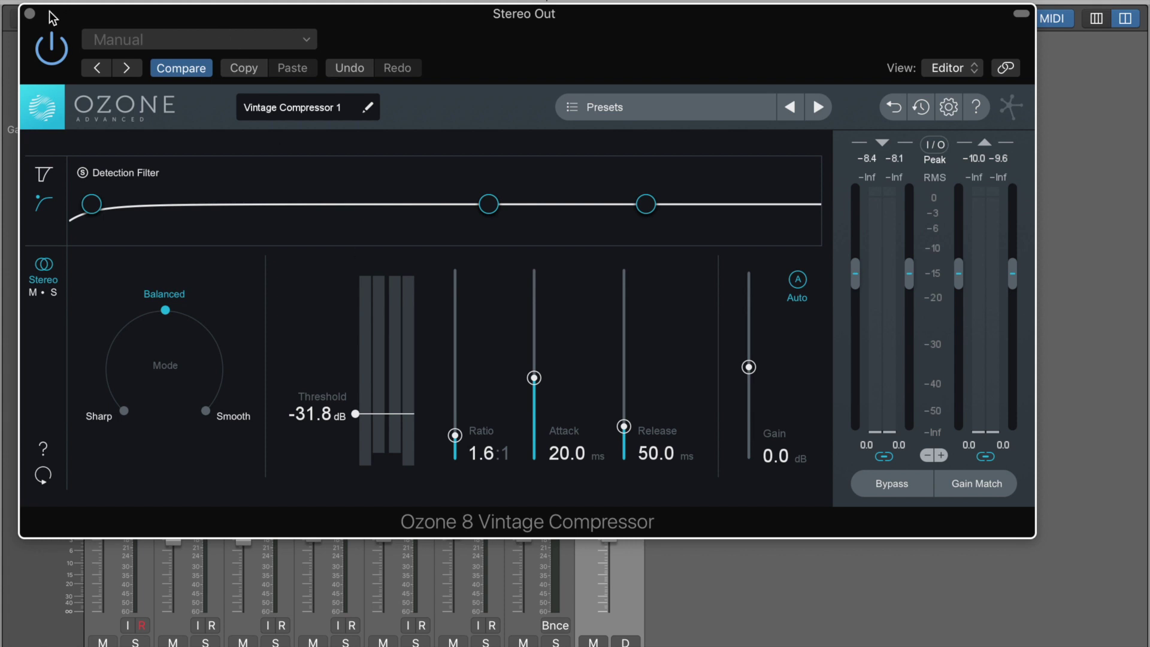
Open Satin on Stereo Out in place of the Vintage Compressor, toggle its bypass repeatedly during playback to compare its effect, and close it.
click(29, 13)
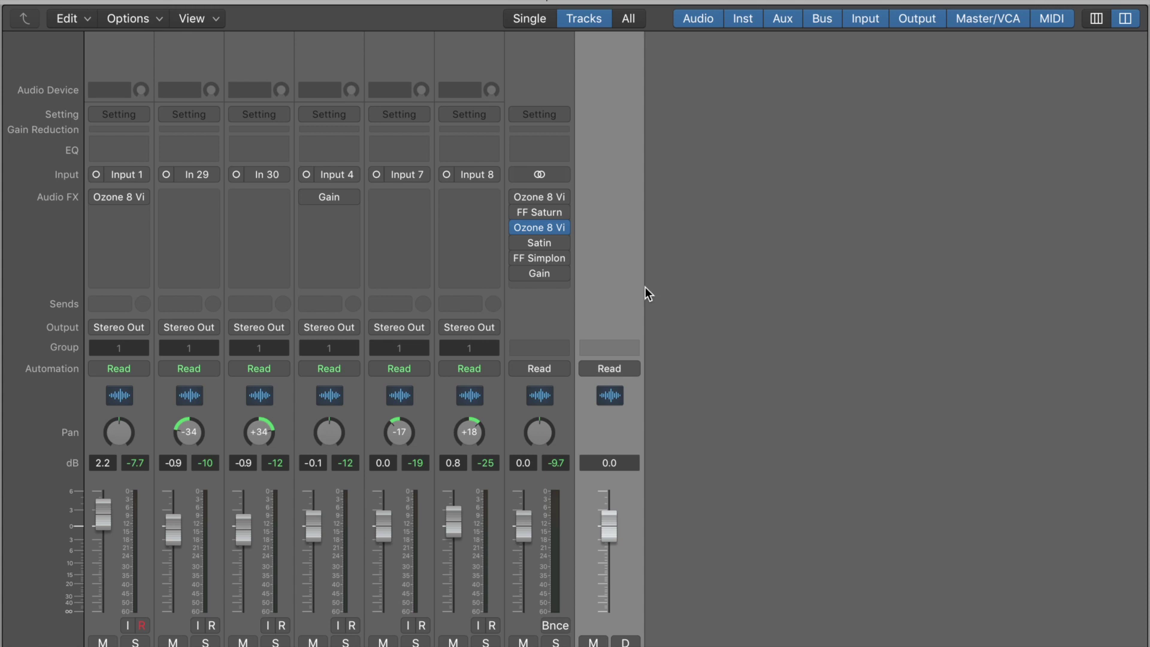
click(536, 243)
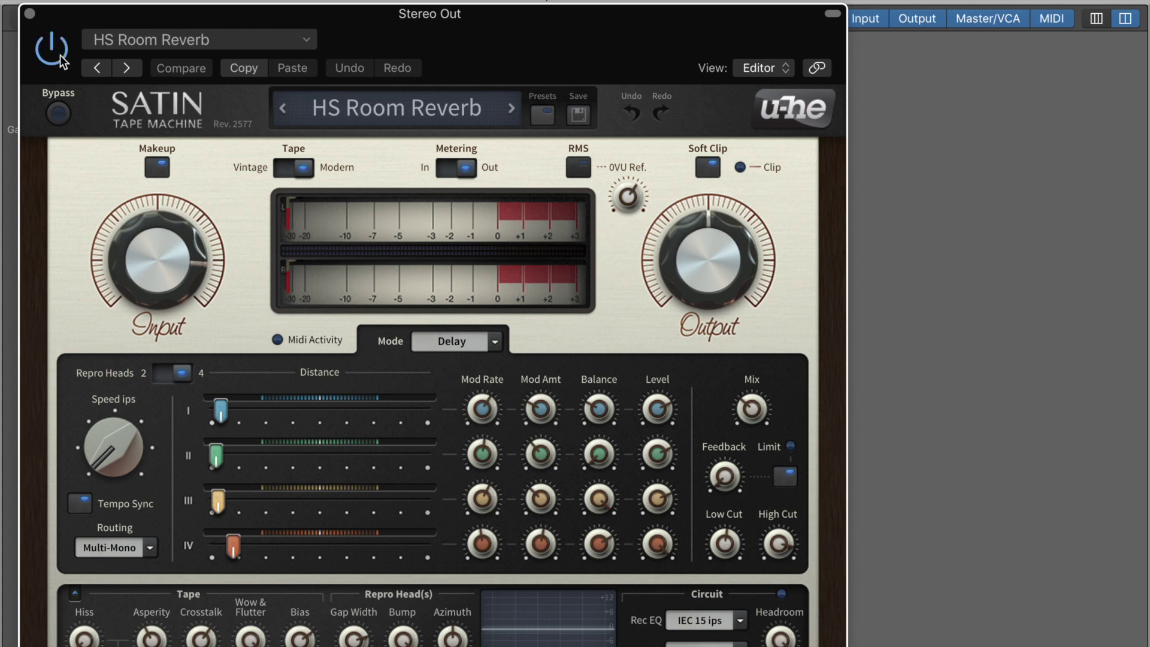
click(60, 114)
double_click(58, 113)
click(58, 114)
click(58, 113)
click(58, 113)
click(59, 113)
click(60, 114)
click(60, 113)
click(58, 113)
click(58, 113)
click(58, 113)
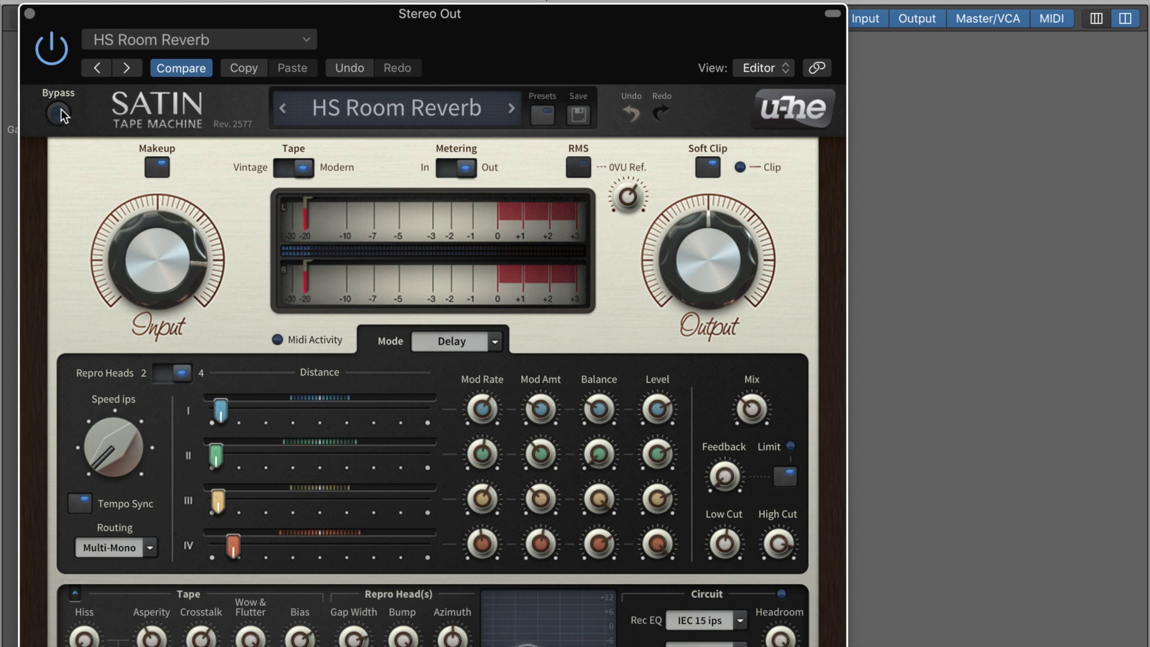
click(58, 113)
click(59, 113)
click(59, 113)
click(60, 113)
click(60, 114)
click(60, 114)
click(60, 114)
click(60, 114)
click(60, 114)
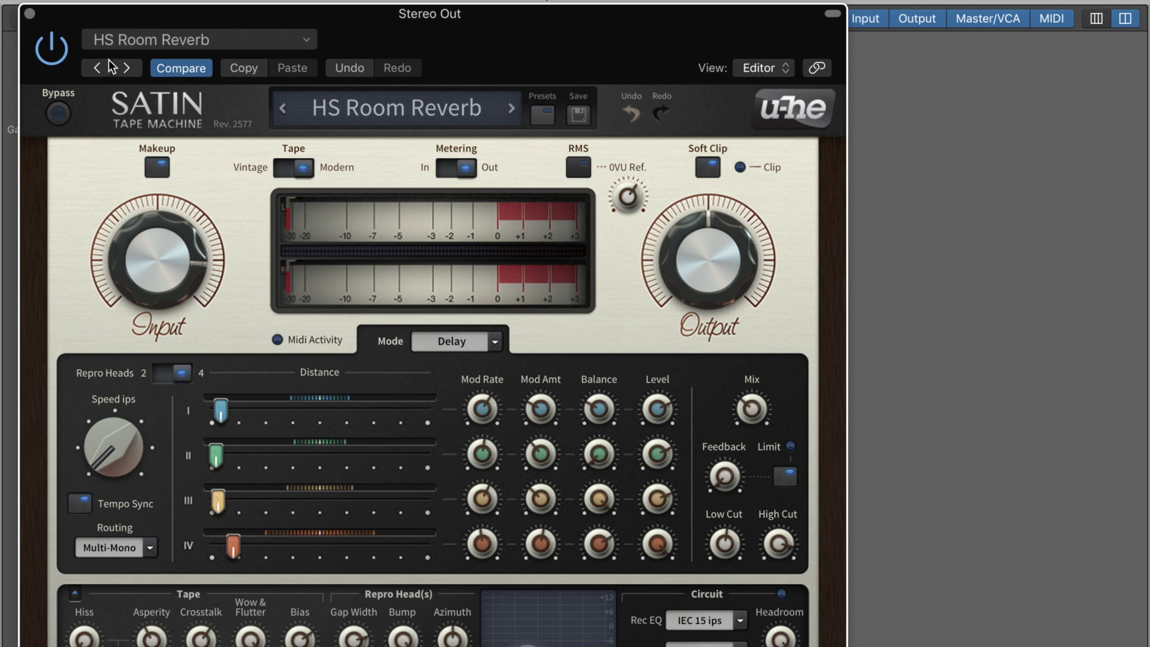
click(30, 14)
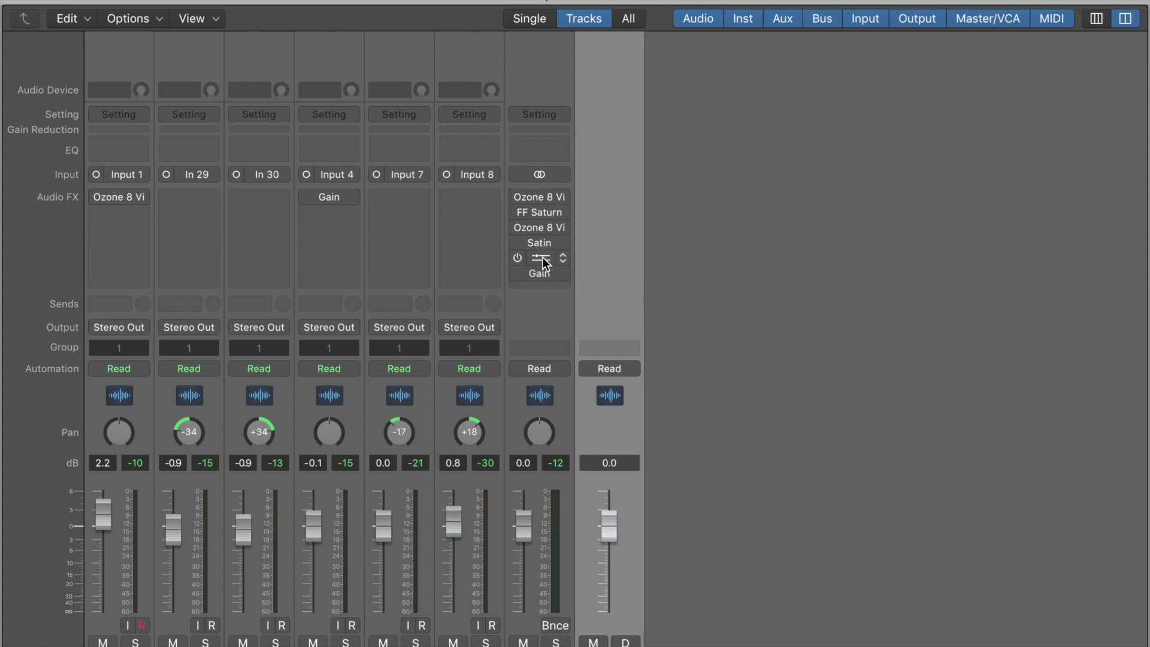
Open FF Simplon on Stereo Out and switch it on and off during playback to compare its effect, leaving it on.
click(542, 262)
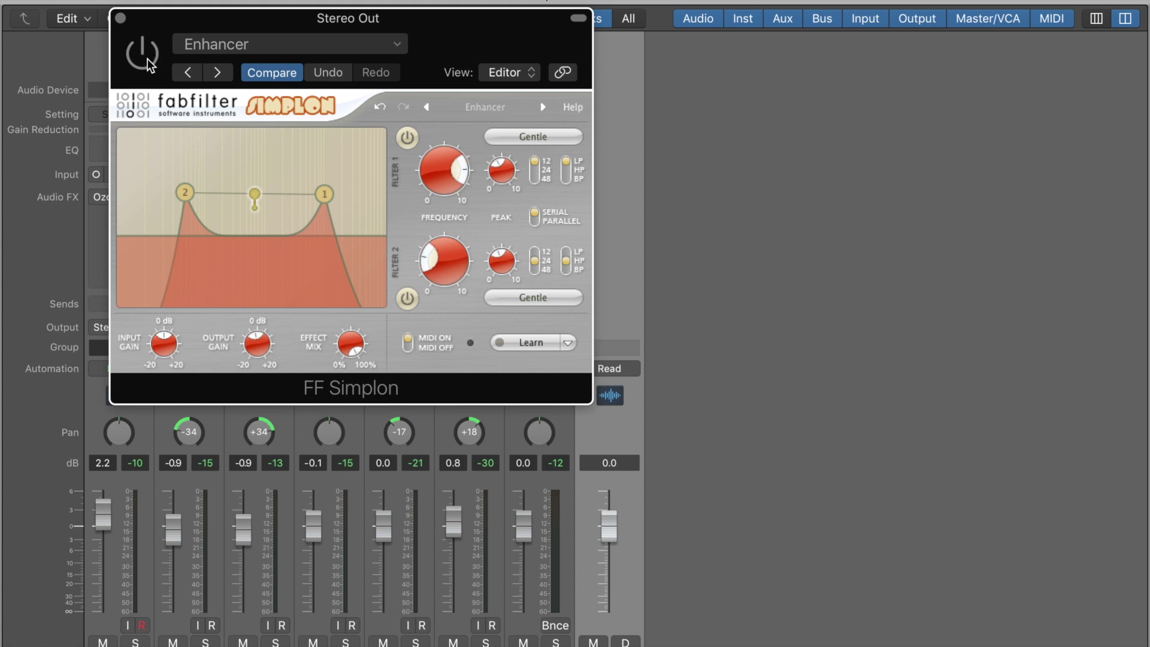
key(space)
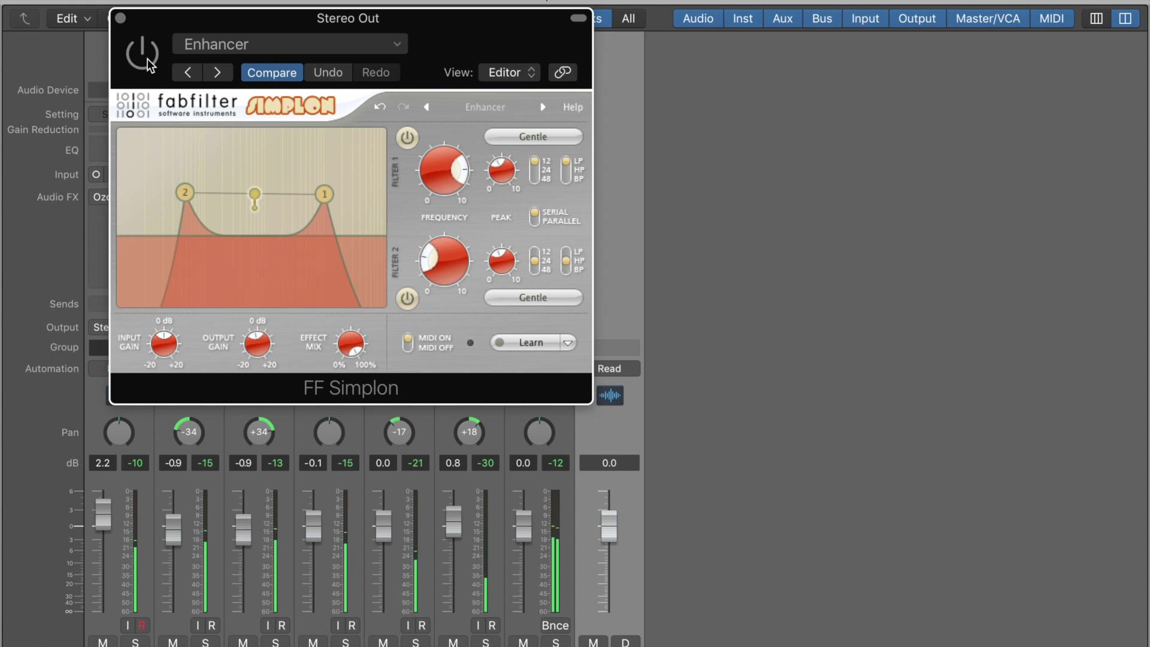
click(143, 55)
click(143, 56)
click(147, 58)
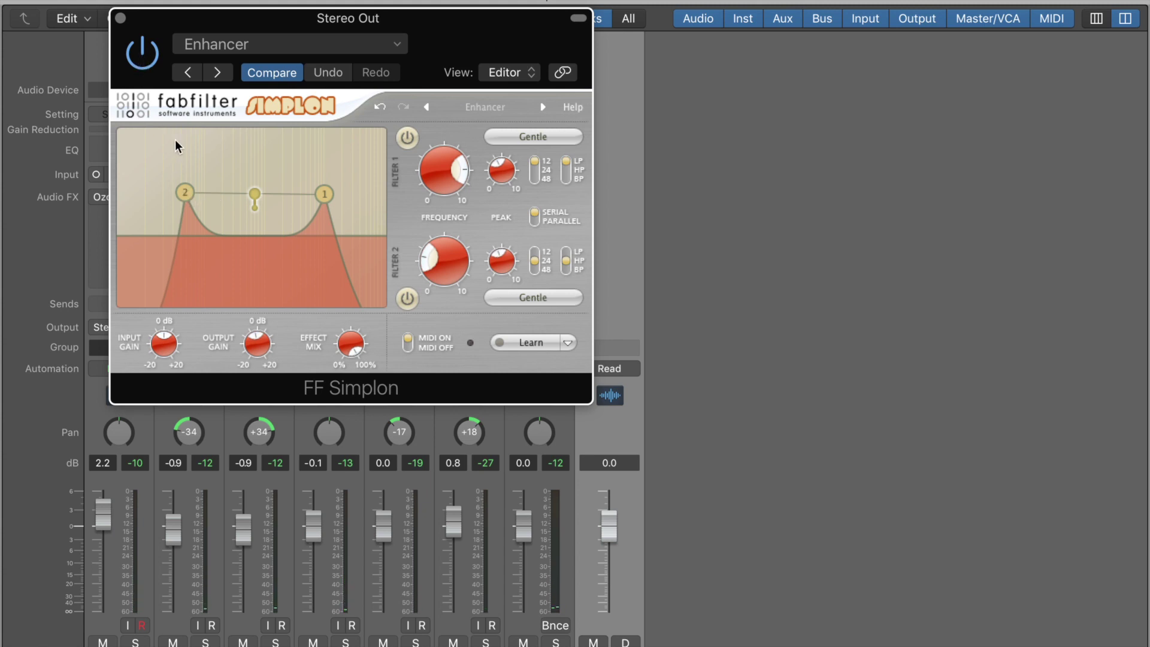
Narrow the FF Simplon curve by moving the filter 2 and filter 1 points slightly towards each other.
mouse_move(186, 193)
mouse_down()
mouse_move(185, 153)
mouse_move(186, 182)
mouse_move(154, 189)
mouse_move(230, 192)
mouse_move(244, 175)
mouse_move(192, 191)
mouse_up()
mouse_move(323, 193)
mouse_down()
mouse_move(321, 156)
mouse_move(349, 143)
mouse_move(279, 144)
mouse_move(316, 196)
mouse_up()
drag(190, 195, 194, 197)
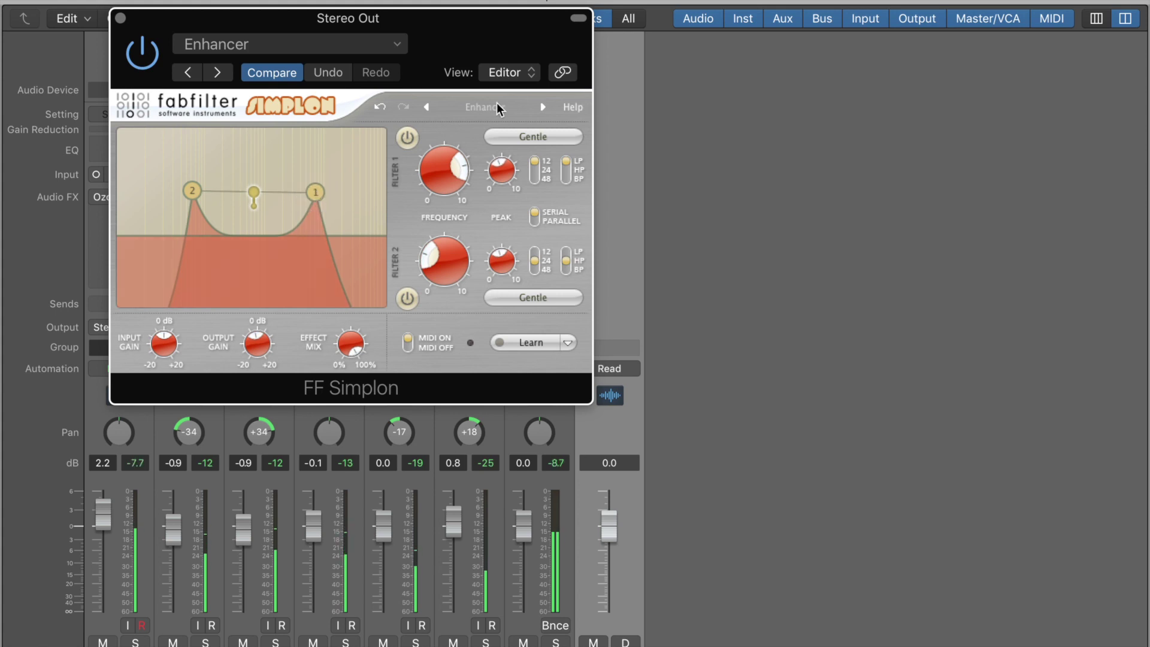
Audition the Raw characteristic on FF Simplon's filter 1, return it to Gentle, and close the plug-in.
click(537, 136)
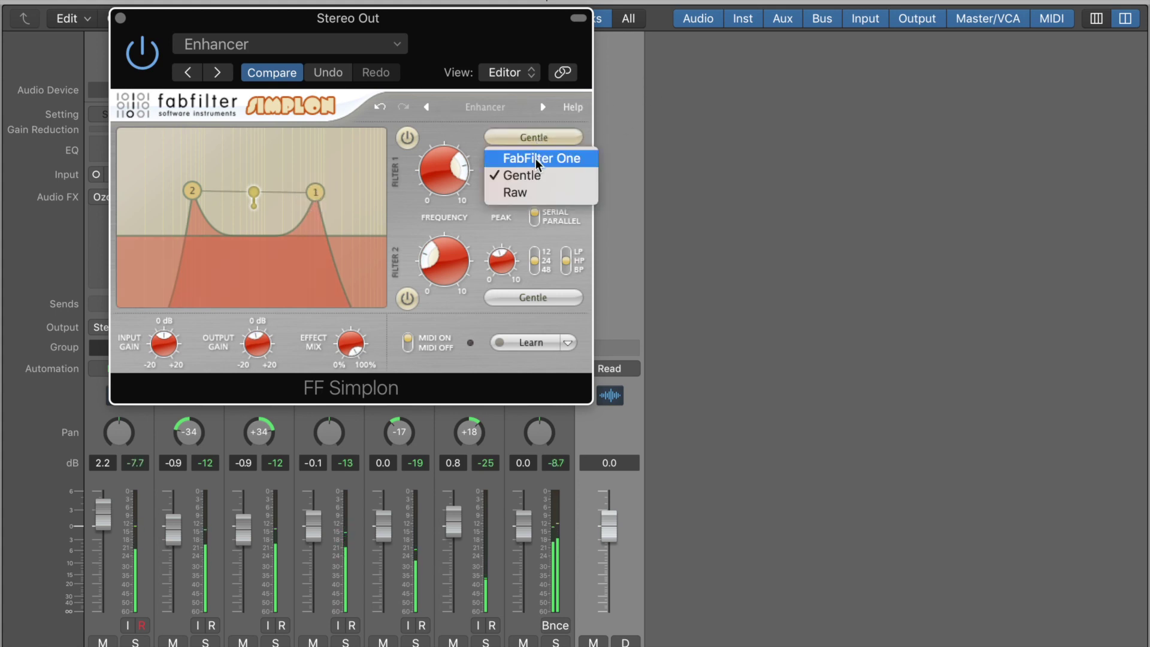
click(522, 193)
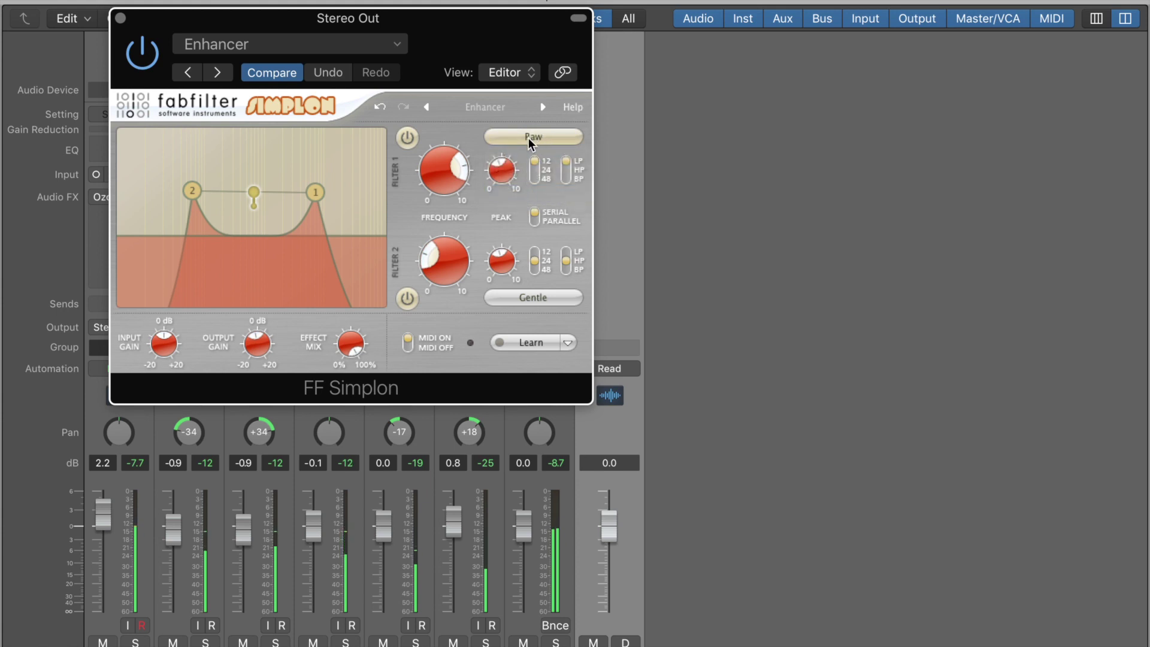
click(529, 141)
click(527, 173)
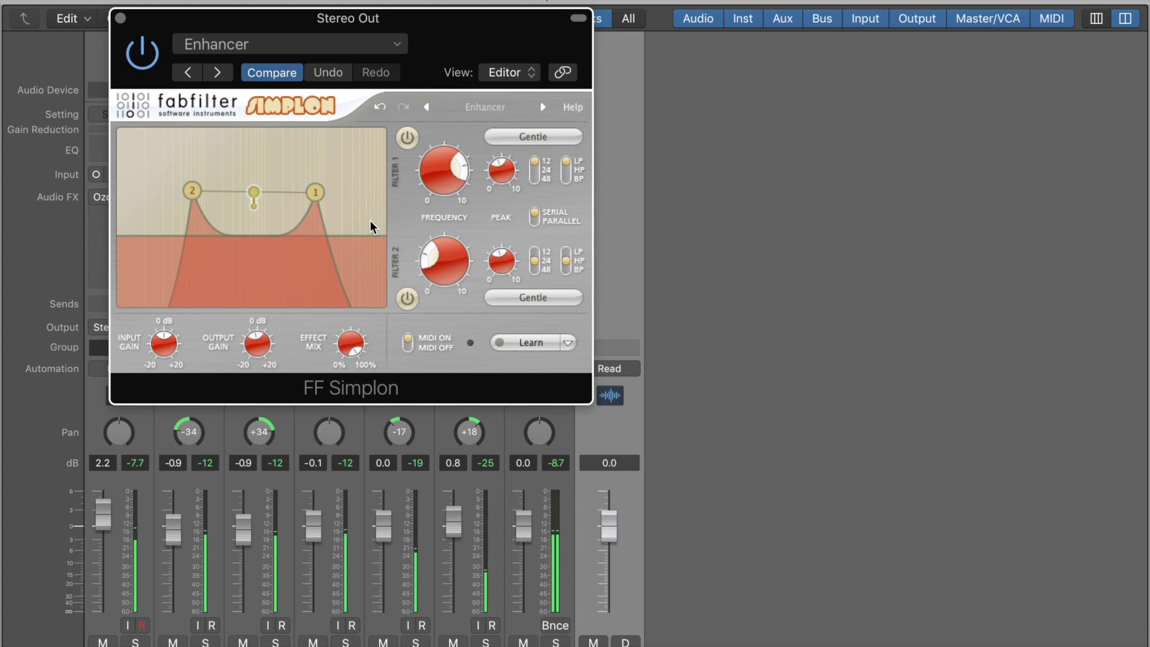
key(super+w)
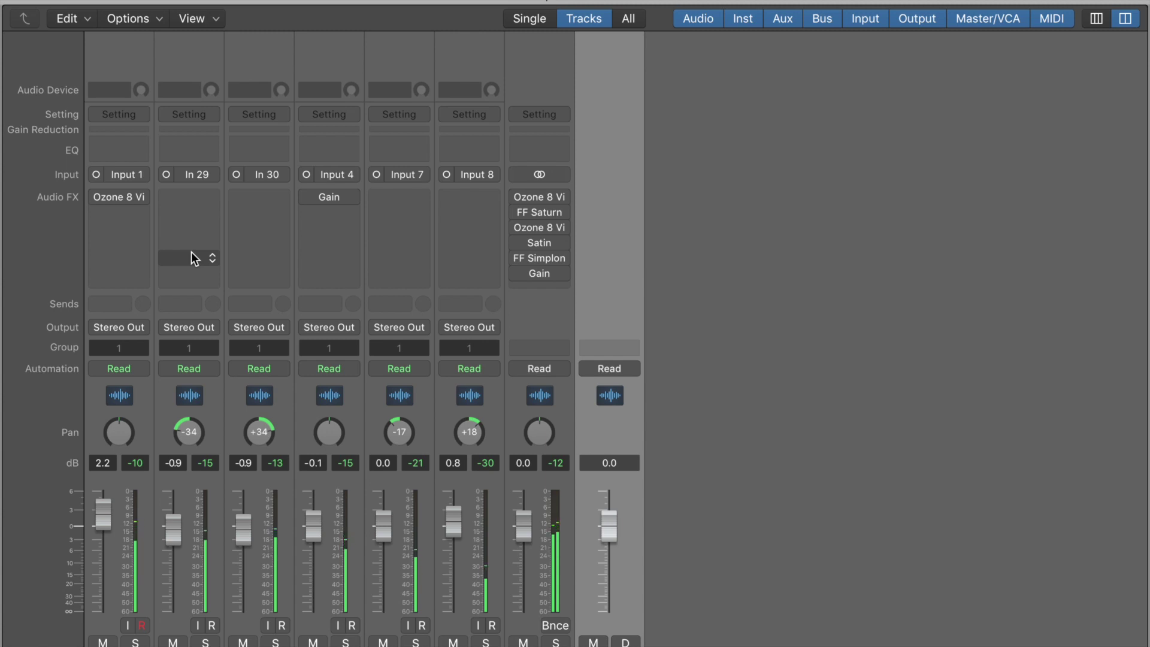
Compare the mix with all plug-ins except the Stereo Out Gain switched on and off together, leaving them on.
click(95, 197)
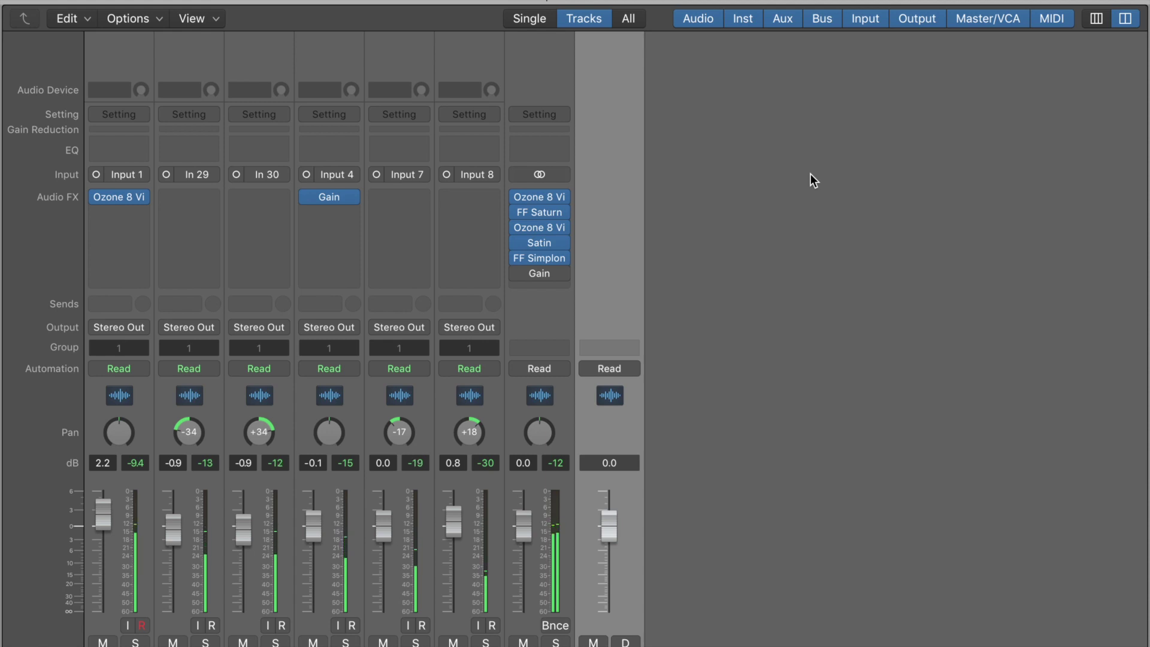
click(708, 194)
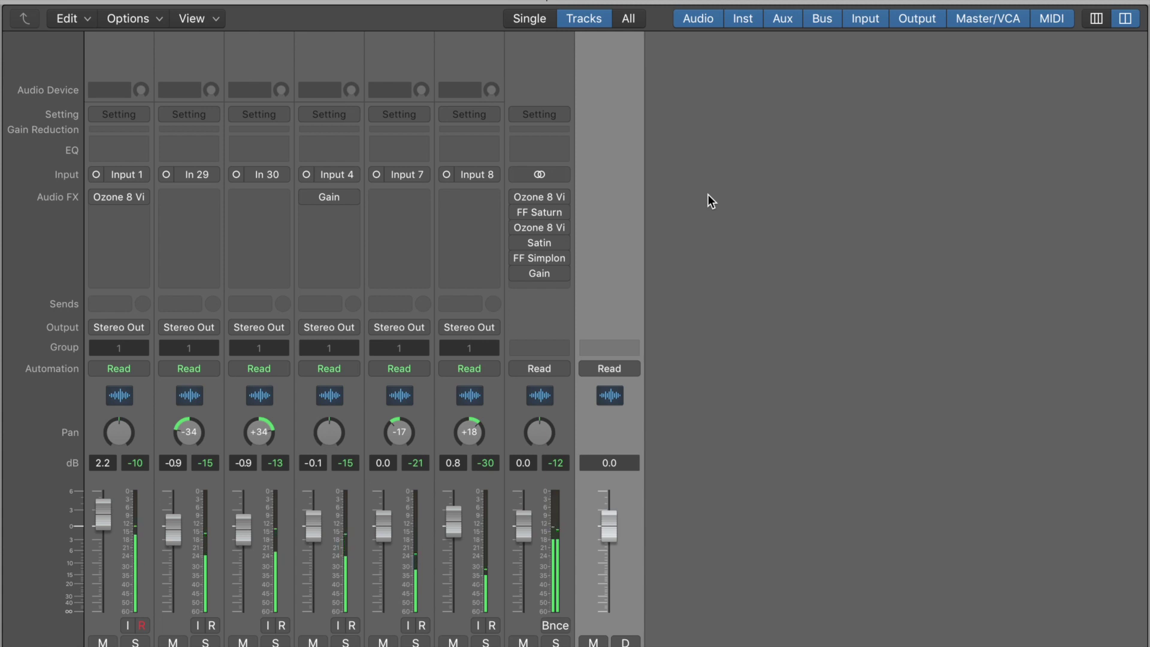
drag(629, 192, 583, 241)
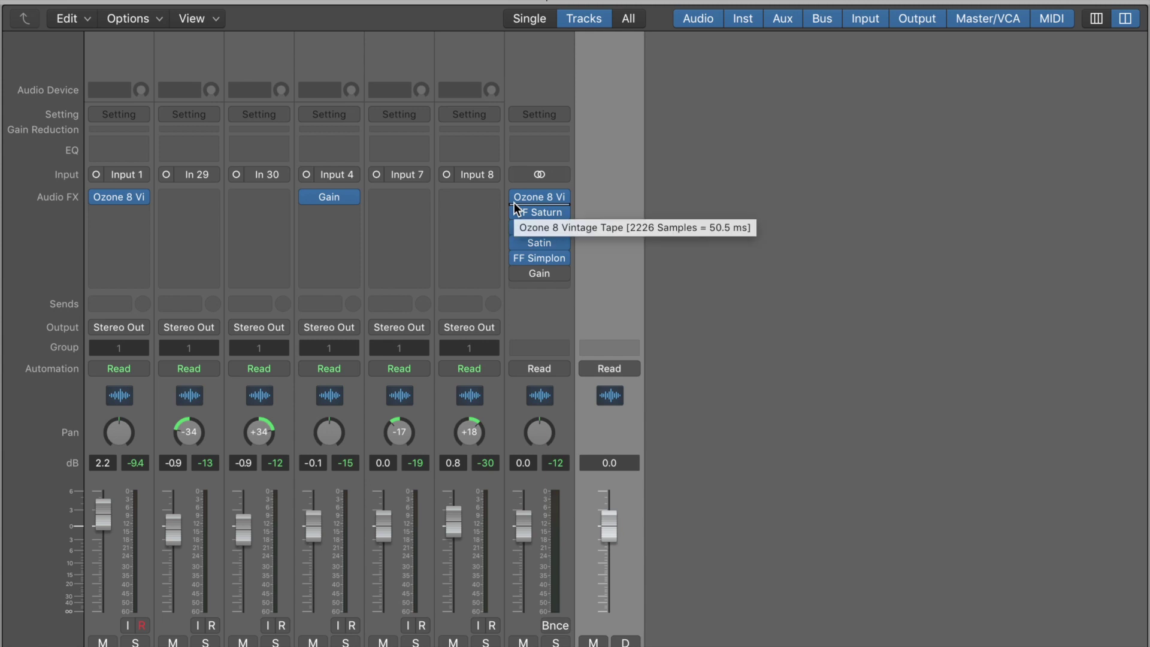
mouse_move(516, 198)
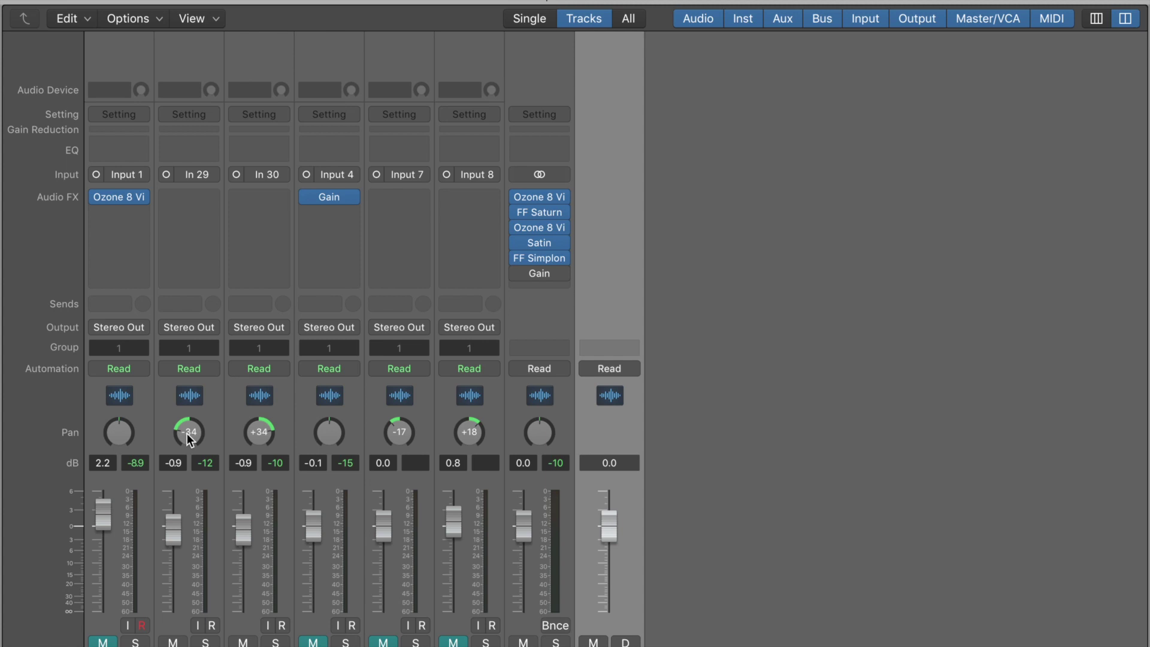
Solo the In 29 and In 30 channels to hear the panned pair during playback, and release both solos.
click(205, 642)
click(276, 642)
key(space)
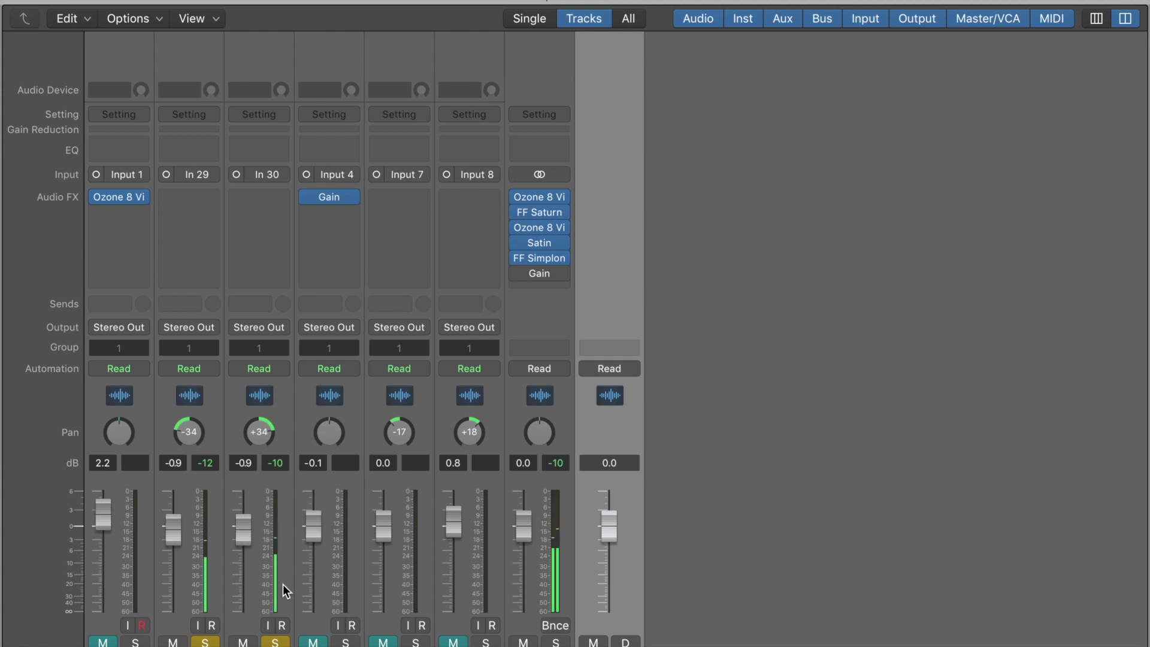
click(205, 642)
click(275, 642)
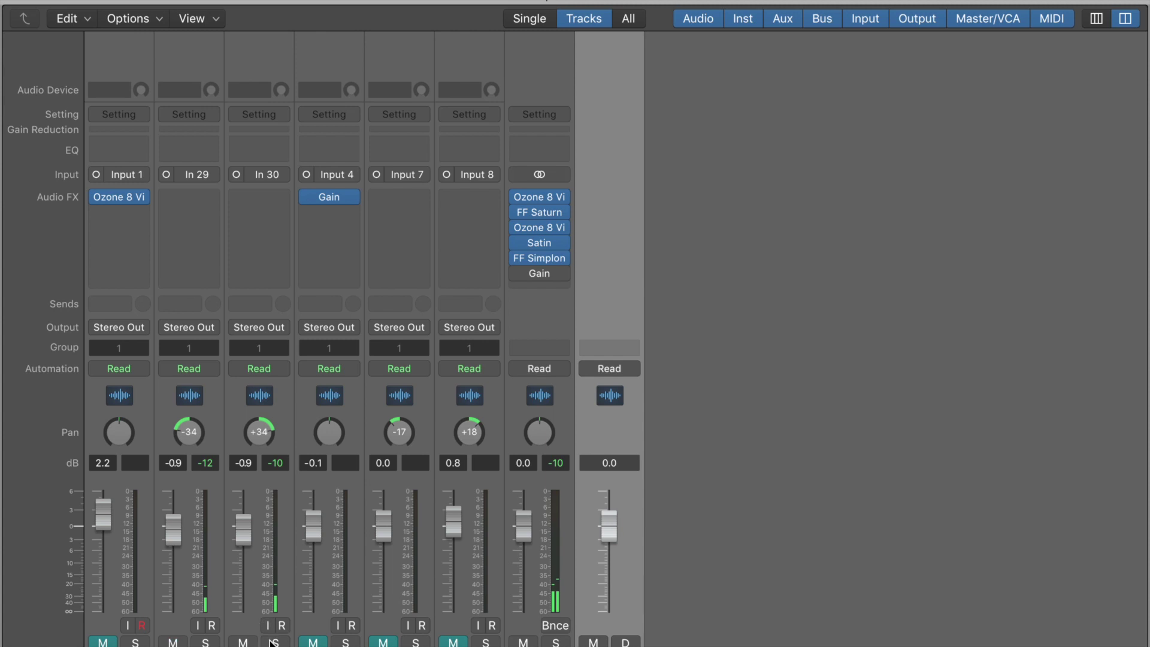
Solo the Input 7 and Input 8 channels, set the Input 7 pan to -14 while listening, and stop playback.
click(415, 642)
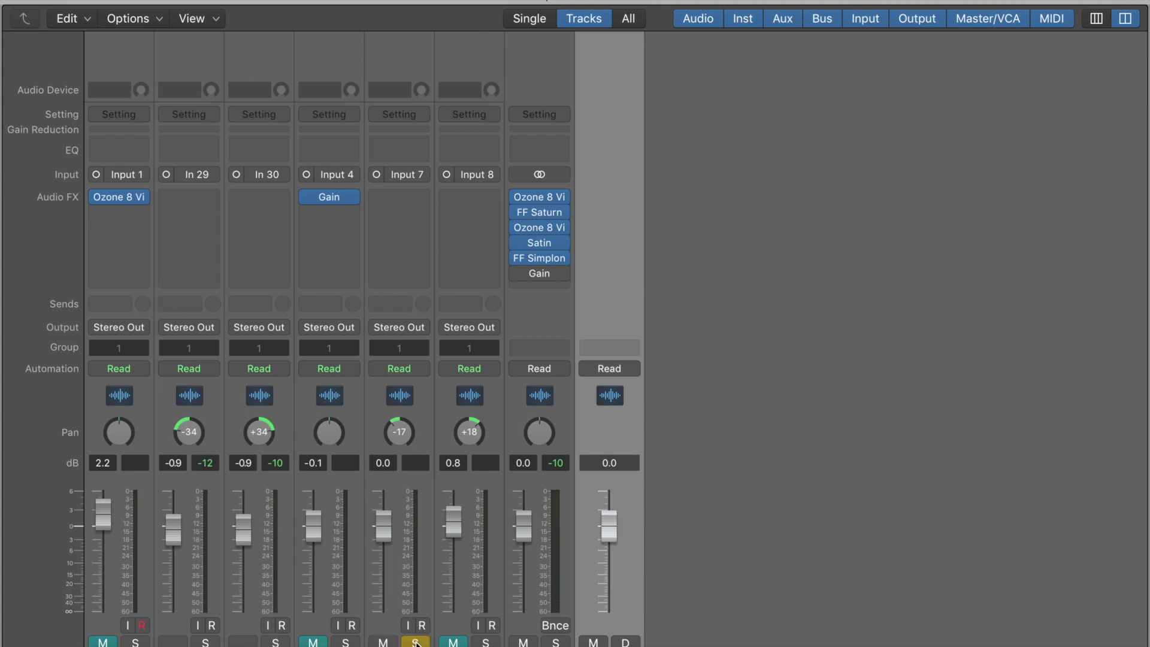
click(485, 641)
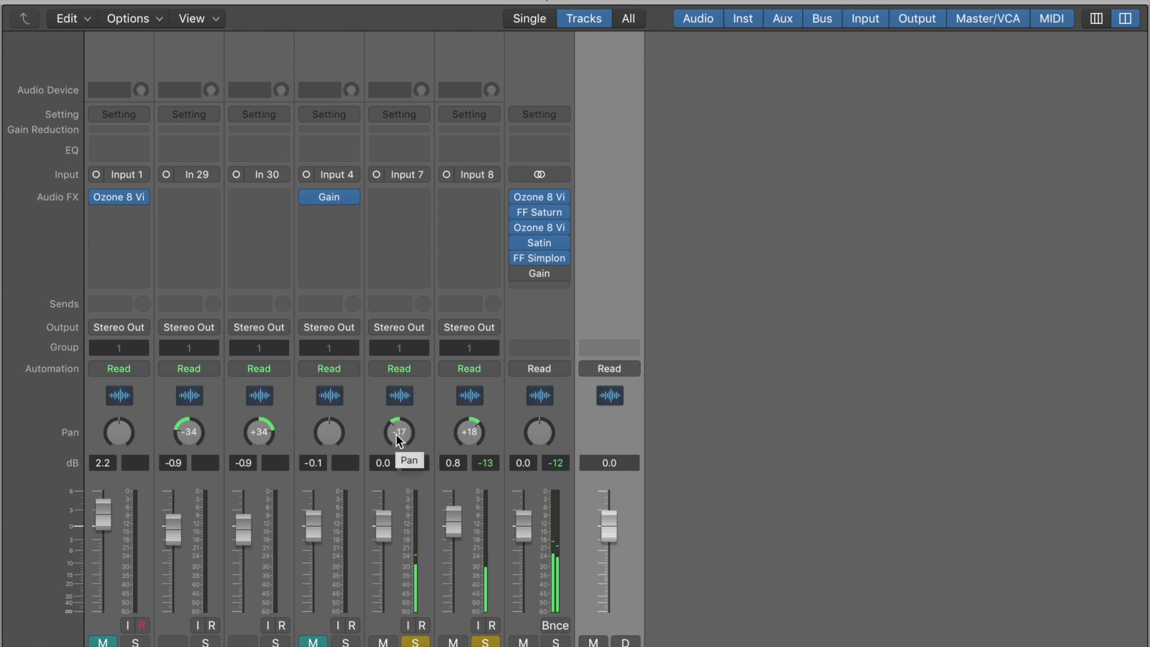
drag(398, 439, 398, 434)
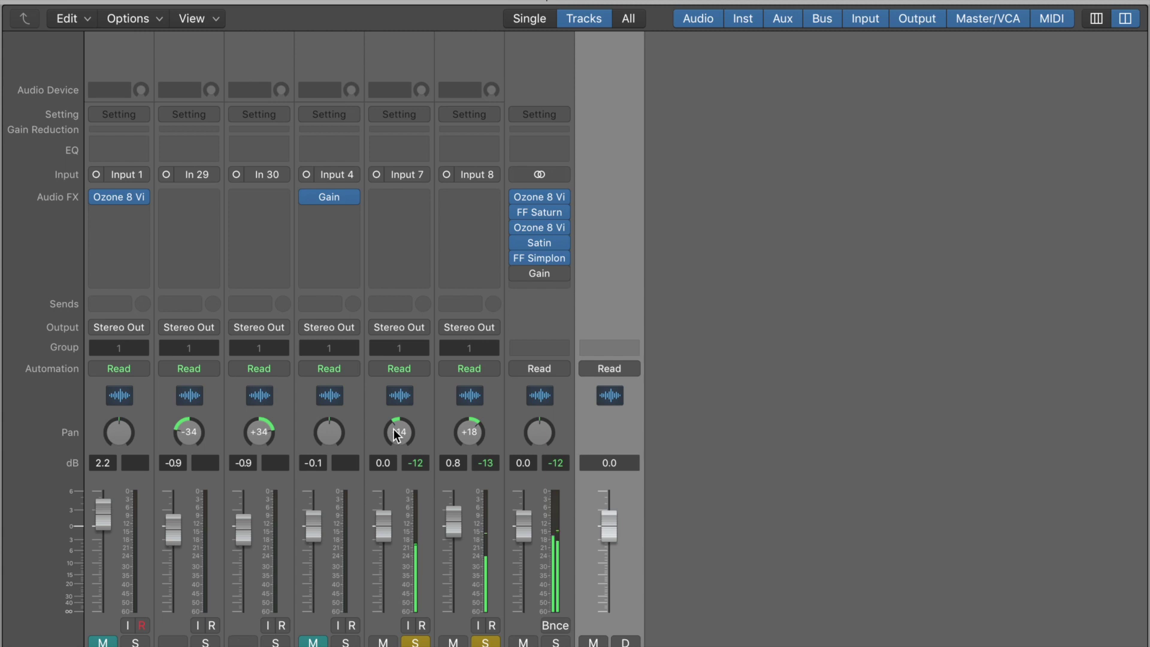
key(space)
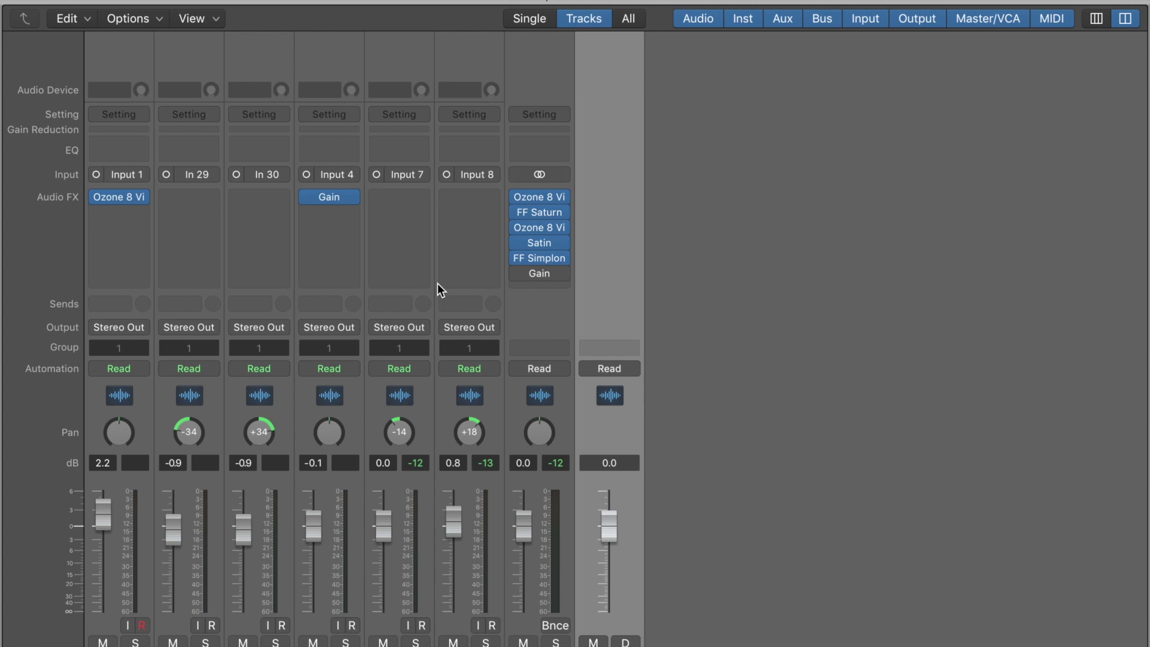